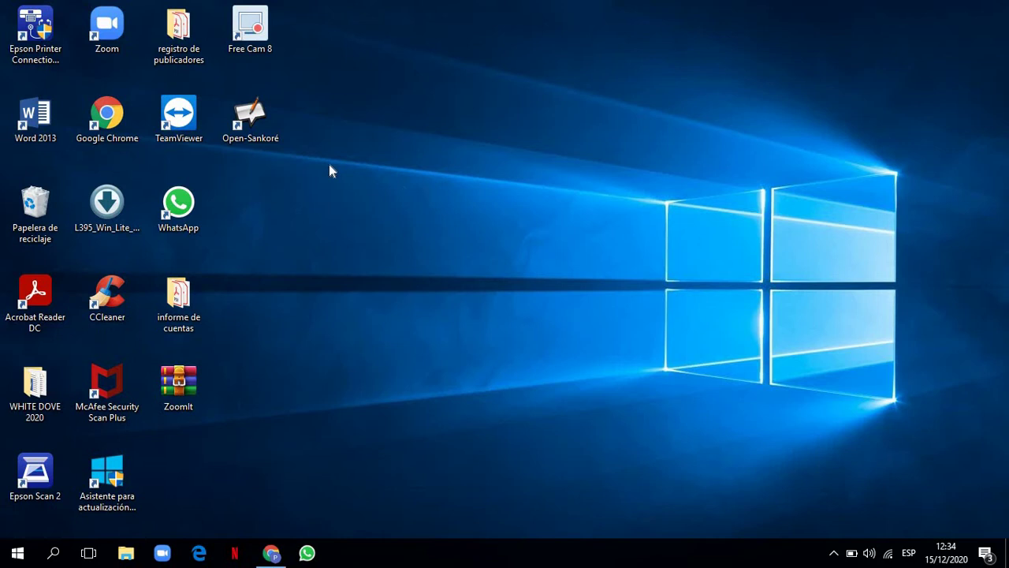
# Step: Open Open-Sankoré from the desktop, hide its drawing tools palette and show it again
pyautogui.doubleClick(273, 142)
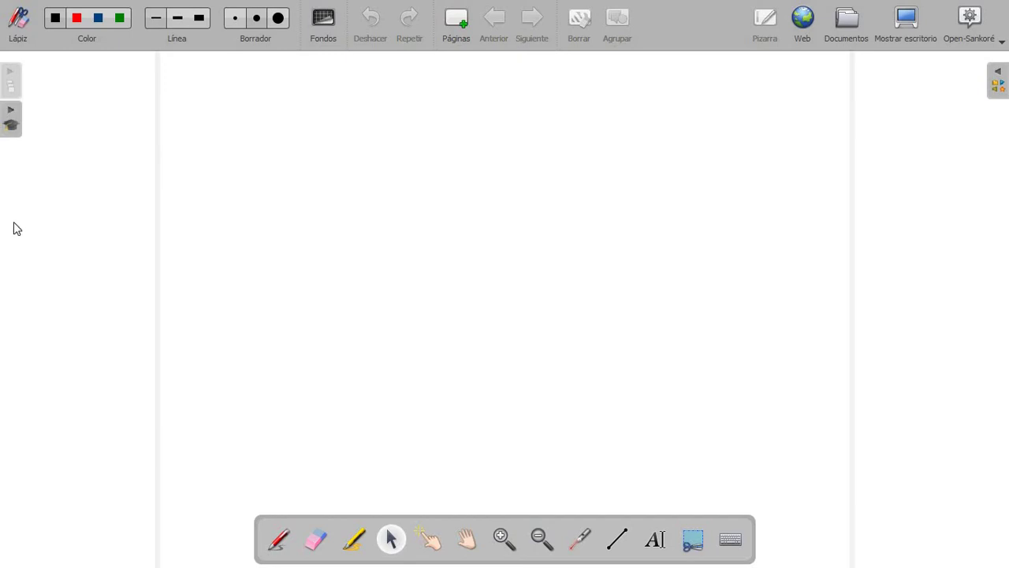
pyautogui.click(18, 22)
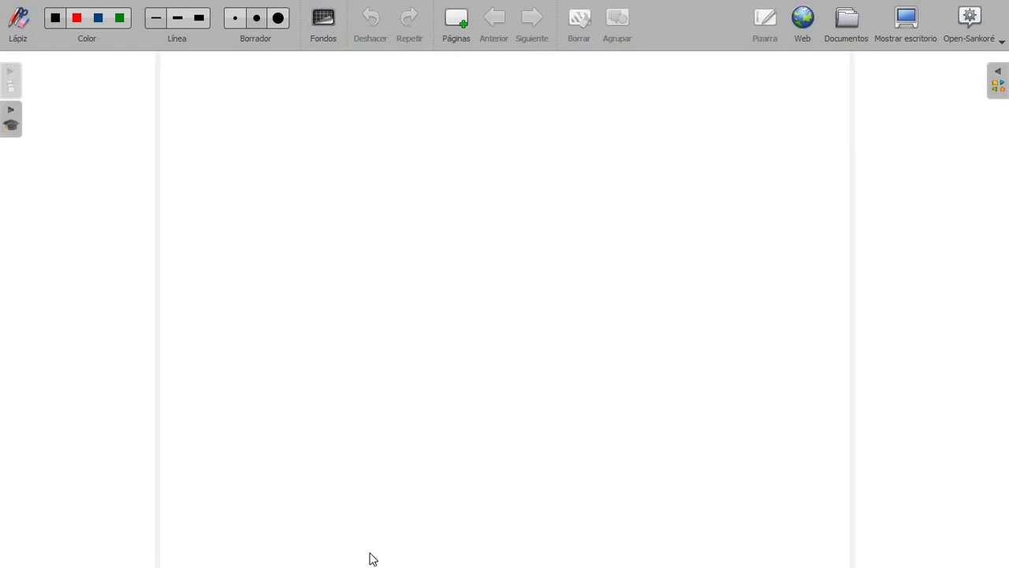
pyautogui.click(24, 28)
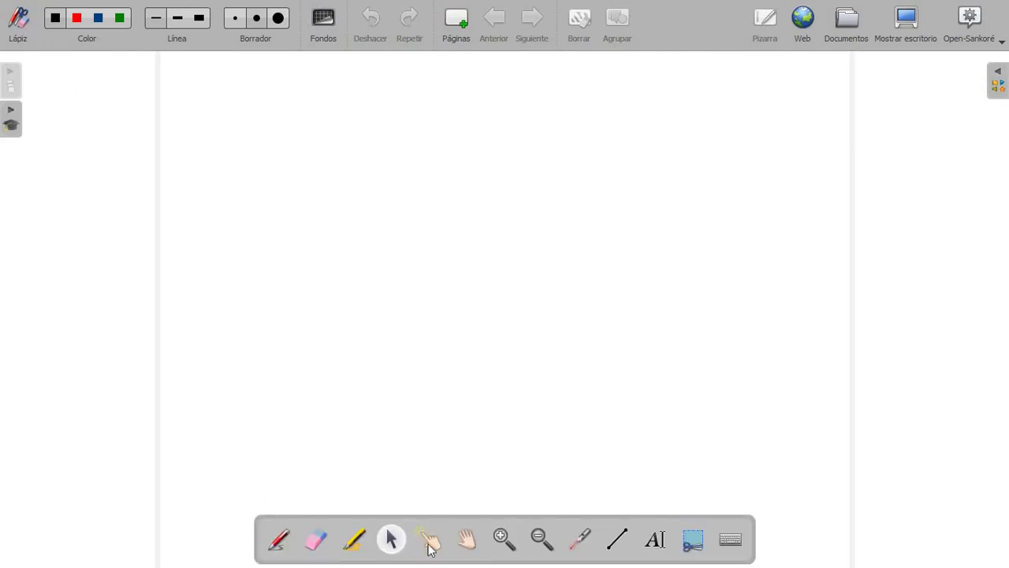
# Step: Draw four freehand diagonal pen strokes on the blank page in blue, green, black and red
pyautogui.click(56, 21)
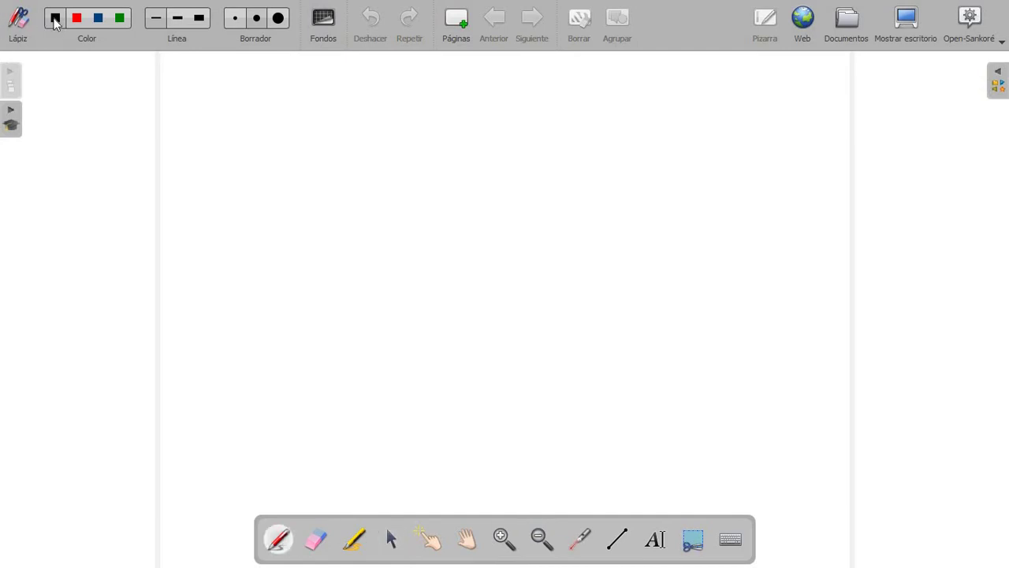
pyautogui.click(98, 20)
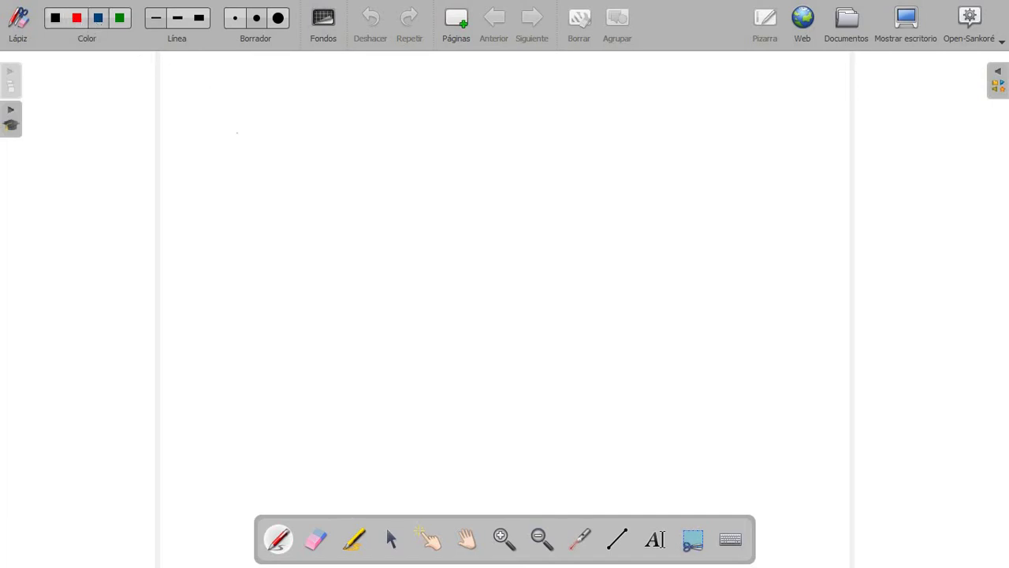
pyautogui.moveTo(236, 132); pyautogui.dragTo(411, 249)
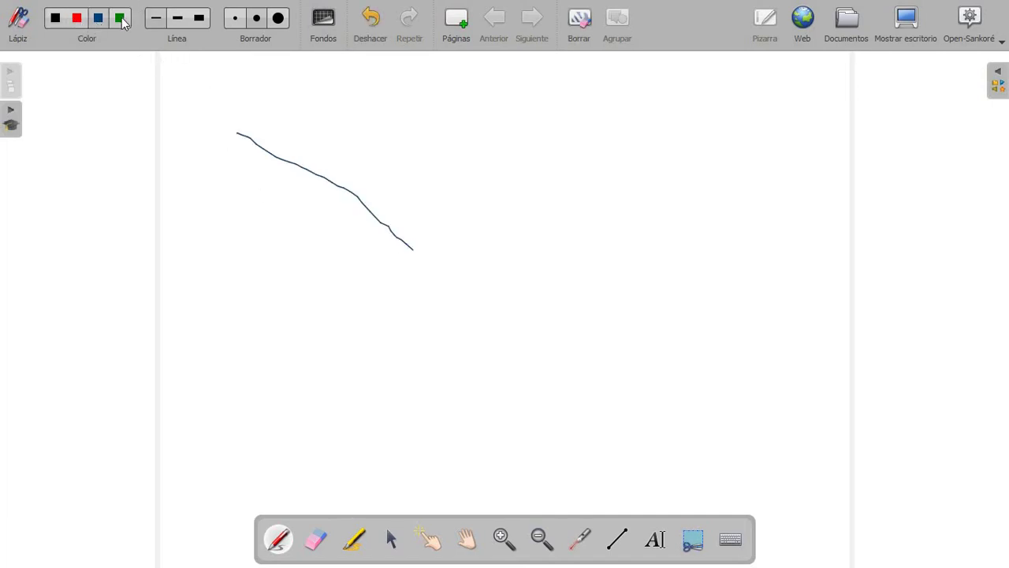
pyautogui.moveTo(204, 167)
pyautogui.mouseDown()
pyautogui.moveTo(253, 191)
pyautogui.moveTo(372, 307)
pyautogui.mouseUp()
pyautogui.click(55, 17)
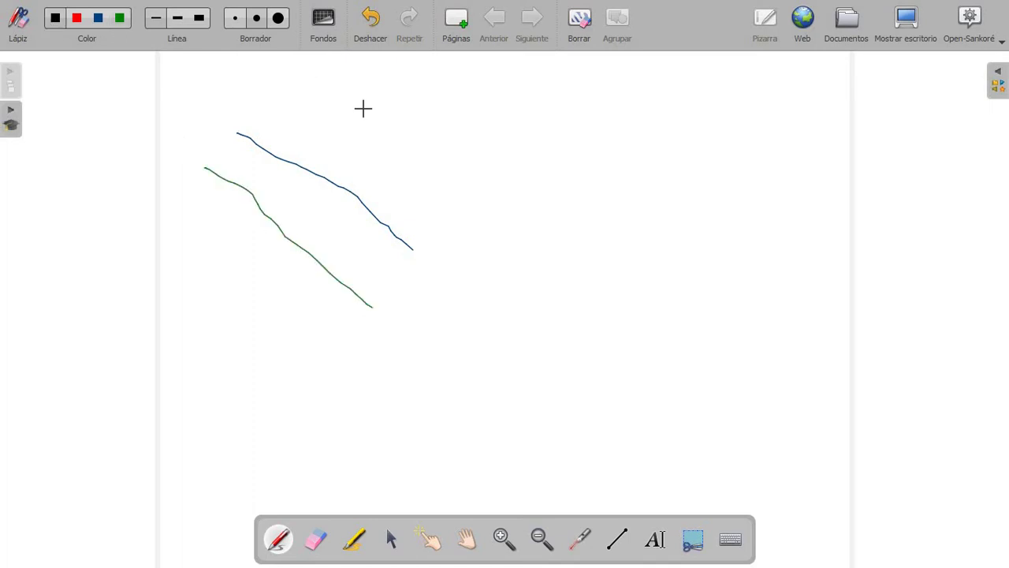
pyautogui.moveTo(319, 93); pyautogui.dragTo(426, 169)
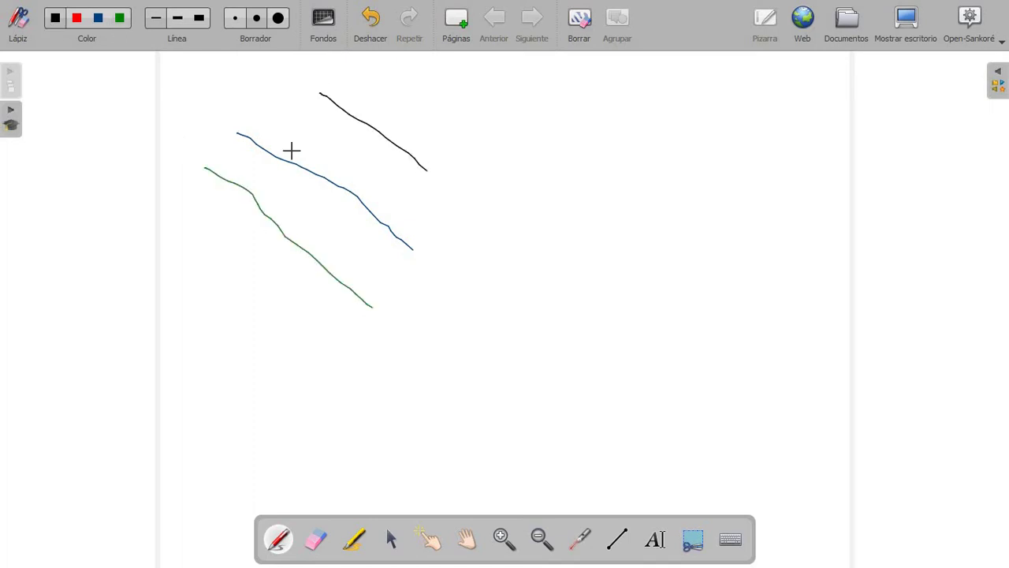
pyautogui.click(77, 19)
pyautogui.moveTo(503, 217)
pyautogui.mouseDown()
pyautogui.moveTo(586, 250)
pyautogui.moveTo(707, 322)
pyautogui.mouseUp()
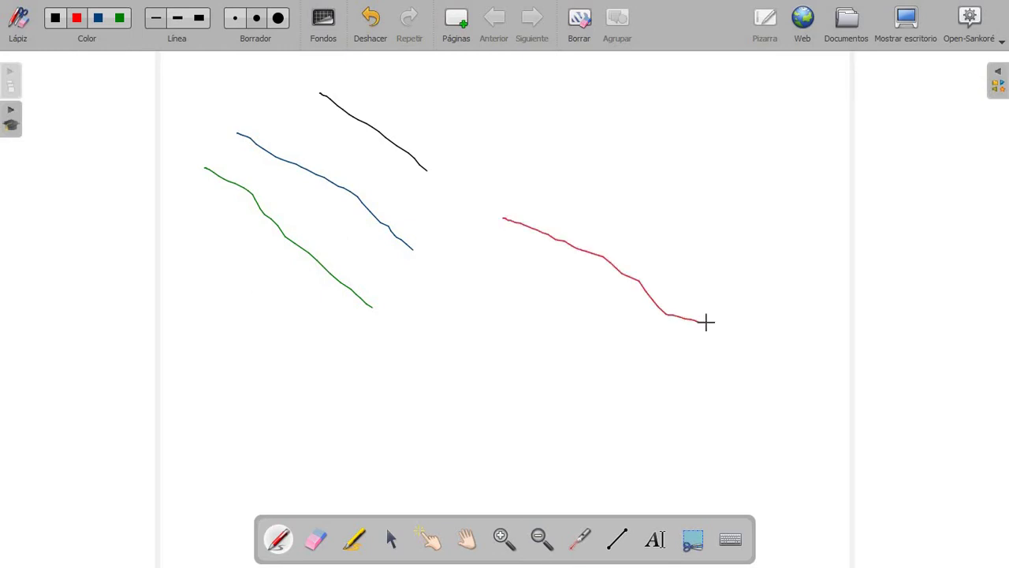
# Step: Erase the blue, green, black and red pen strokes from the page
pyautogui.click(315, 543)
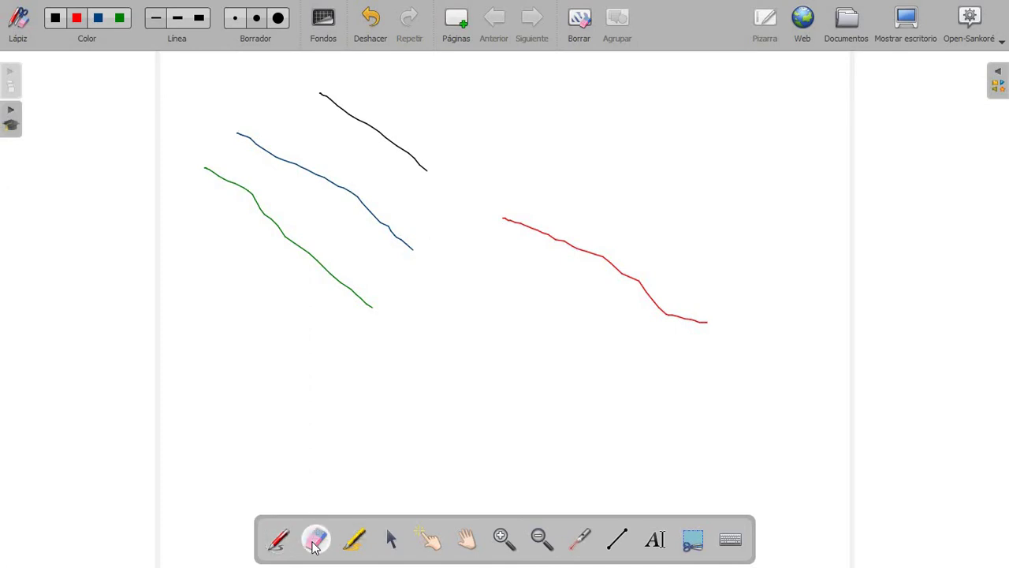
pyautogui.moveTo(327, 289)
pyautogui.mouseDown()
pyautogui.moveTo(363, 300)
pyautogui.moveTo(273, 236)
pyautogui.moveTo(200, 135)
pyautogui.moveTo(227, 135)
pyautogui.moveTo(403, 231)
pyautogui.moveTo(425, 169)
pyautogui.moveTo(331, 112)
pyautogui.mouseUp()
pyautogui.moveTo(503, 212)
pyautogui.mouseDown()
pyautogui.moveTo(702, 324)
pyautogui.moveTo(687, 313)
pyautogui.mouseUp()
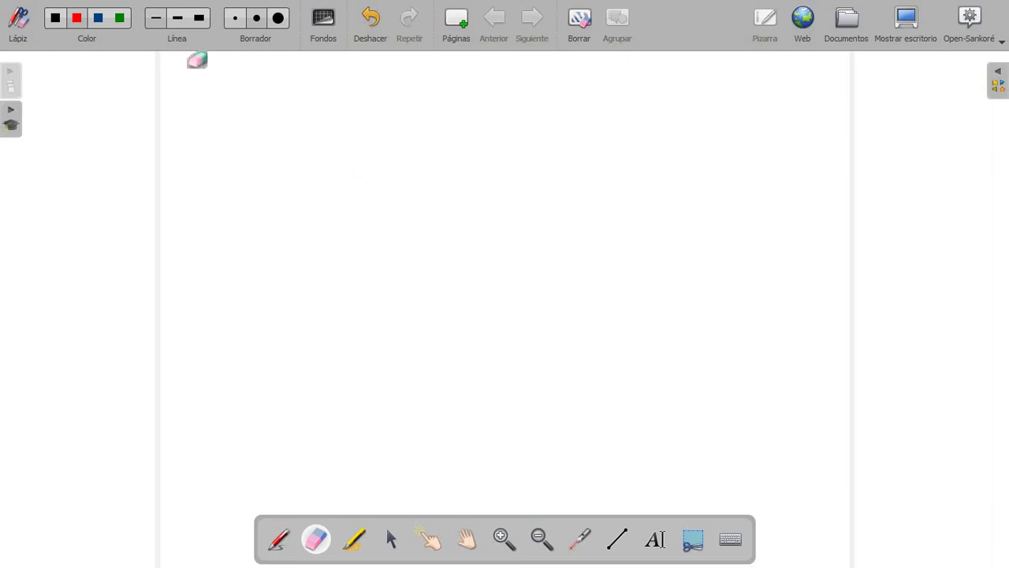
# Step: Draw three red freehand diagonal lines, one each with the thin, medium and thick line widths
pyautogui.click(161, 18)
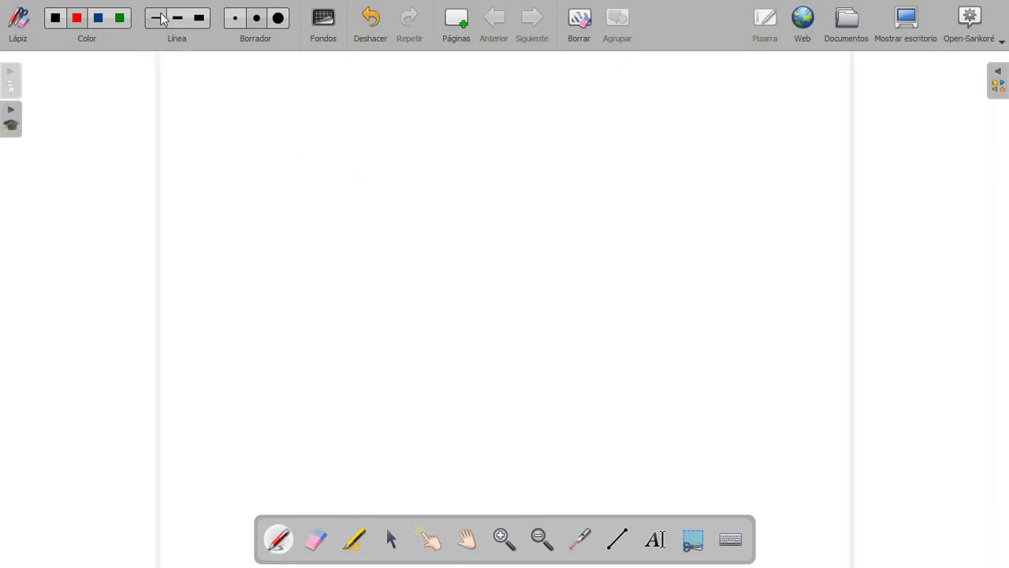
pyautogui.moveTo(229, 99); pyautogui.dragTo(311, 199)
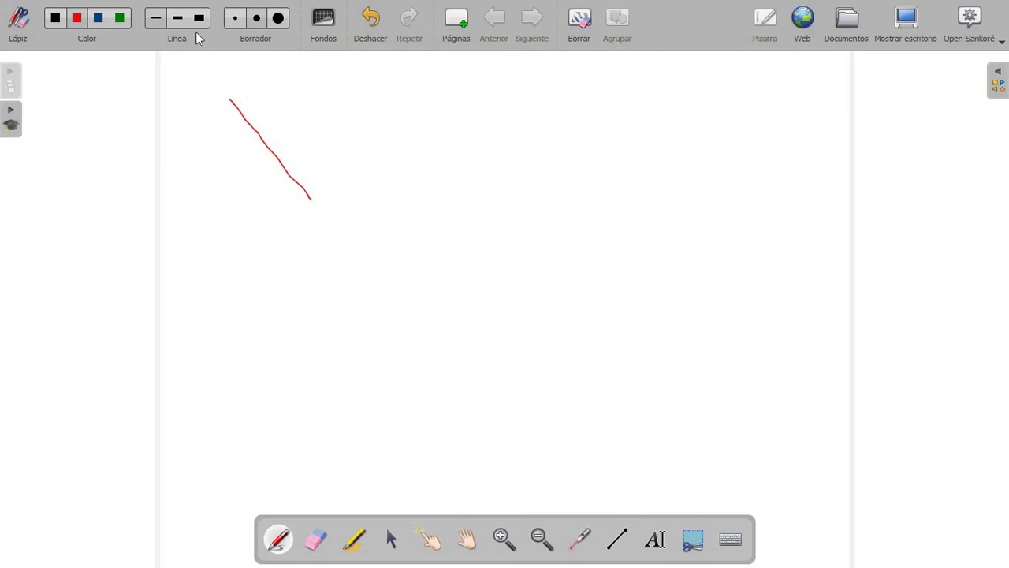
pyautogui.click(178, 19)
pyautogui.moveTo(208, 105); pyautogui.dragTo(316, 327)
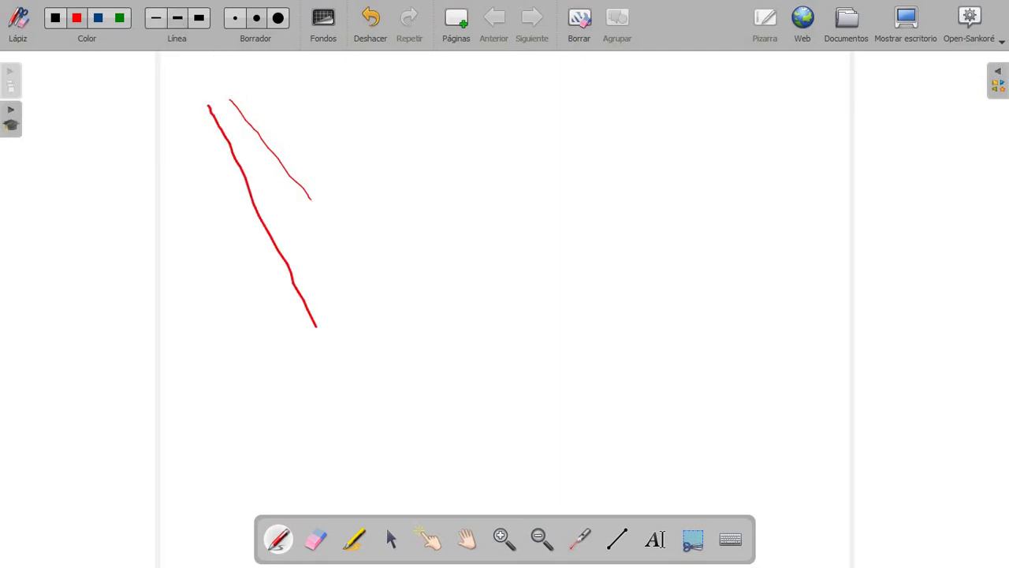
pyautogui.click(199, 18)
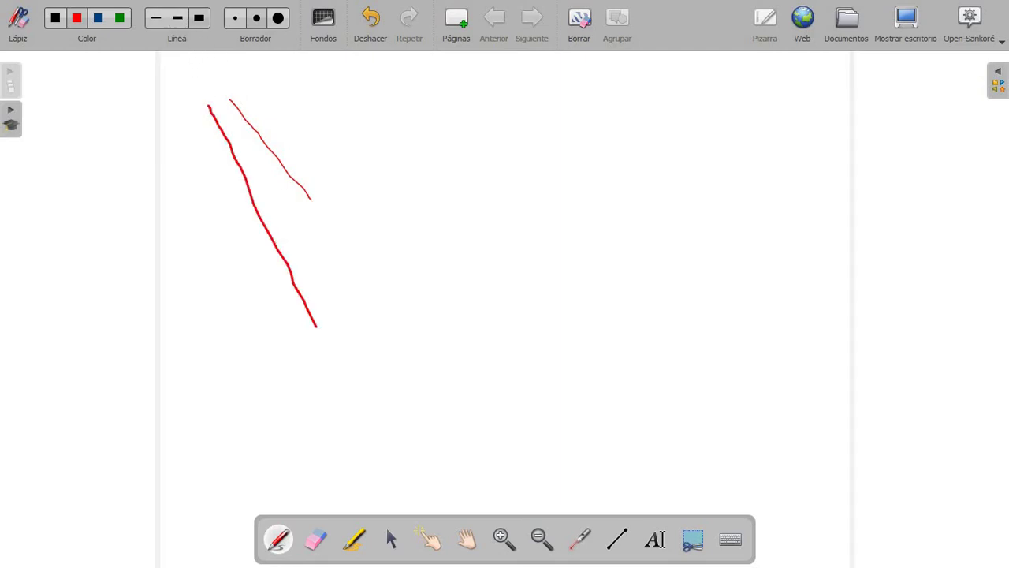
pyautogui.moveTo(190, 126); pyautogui.dragTo(319, 396)
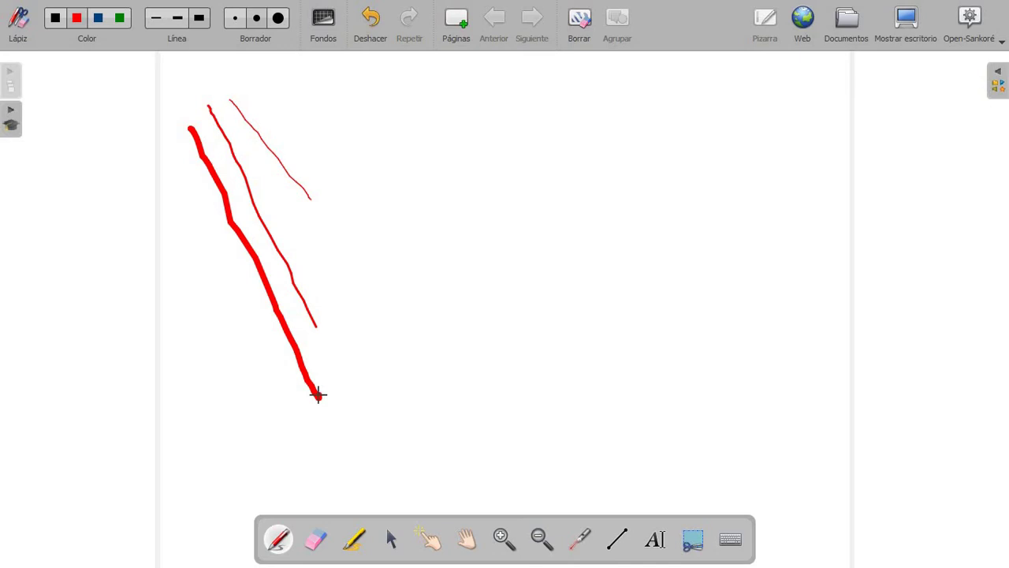
# Step: Erase the three red lines of different thickness using the largest eraser size
pyautogui.click(257, 18)
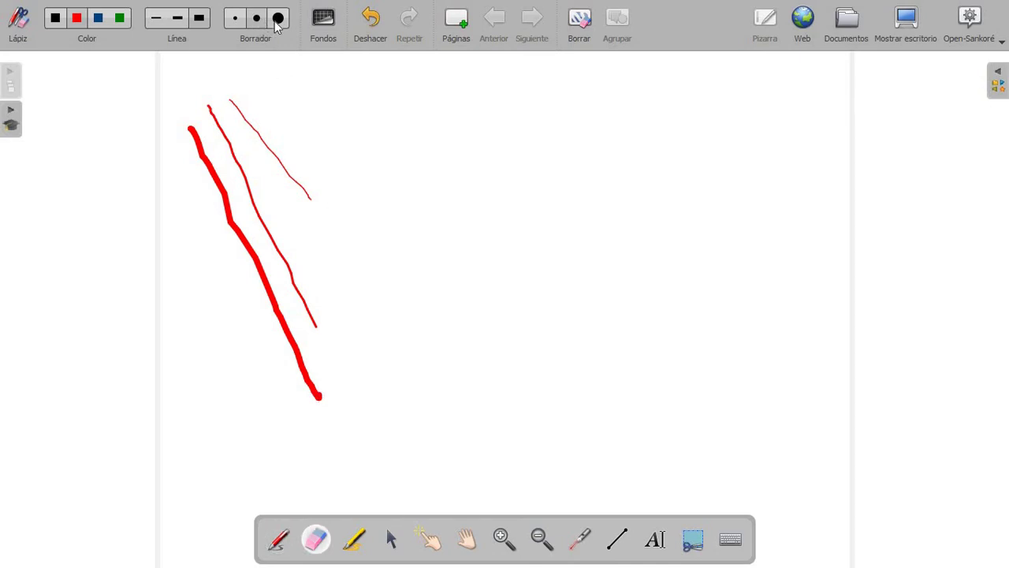
pyautogui.click(277, 18)
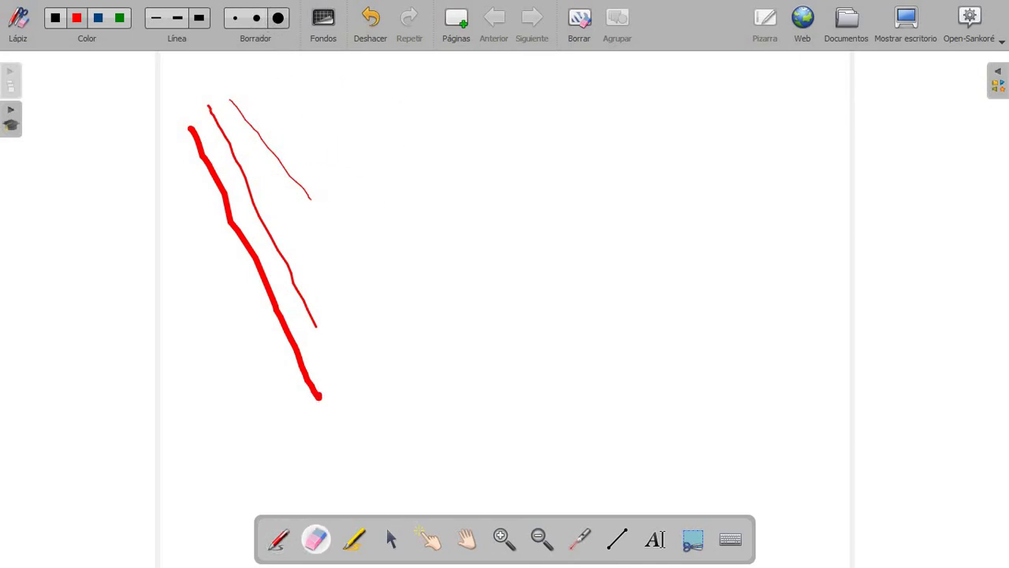
pyautogui.click(311, 154)
pyautogui.moveTo(260, 113)
pyautogui.mouseDown()
pyautogui.moveTo(252, 146)
pyautogui.moveTo(220, 146)
pyautogui.moveTo(255, 279)
pyautogui.moveTo(300, 342)
pyautogui.moveTo(376, 340)
pyautogui.moveTo(320, 234)
pyautogui.moveTo(442, 210)
pyautogui.moveTo(442, 171)
pyautogui.moveTo(342, 158)
pyautogui.moveTo(301, 164)
pyautogui.mouseUp()
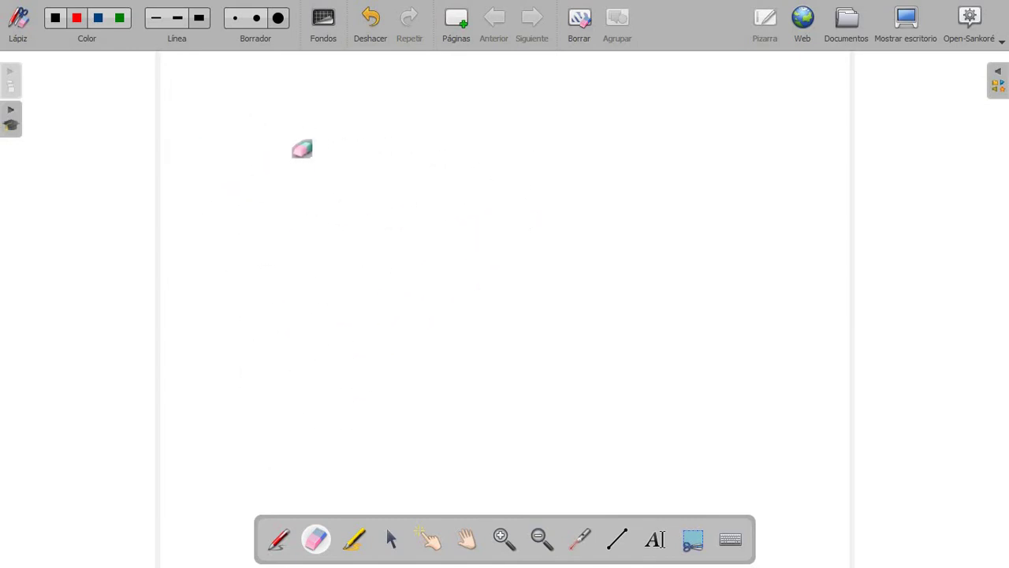
# Step: Apply the plain white page background, followed by the white grid background
pyautogui.click(319, 31)
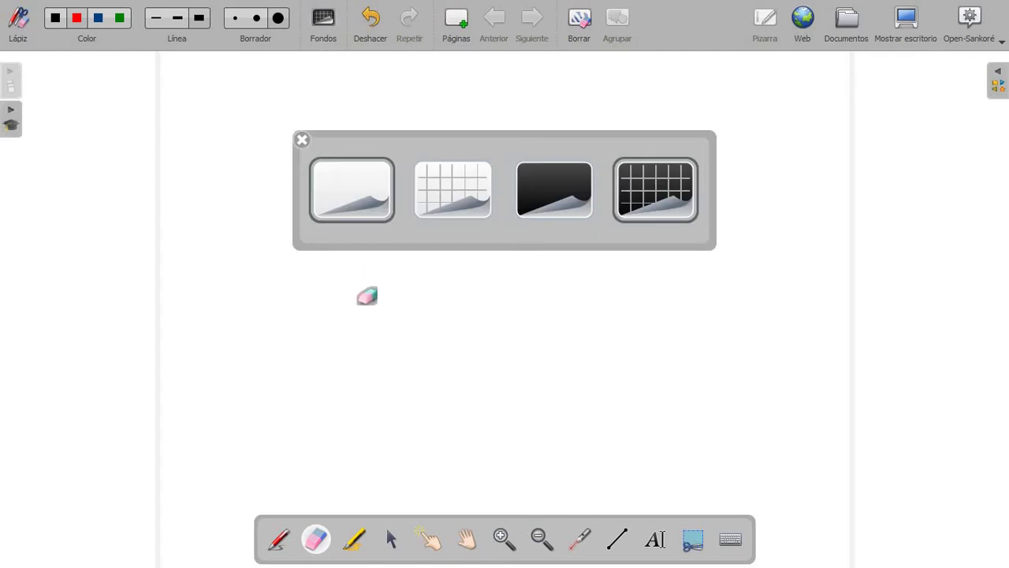
pyautogui.click(355, 195)
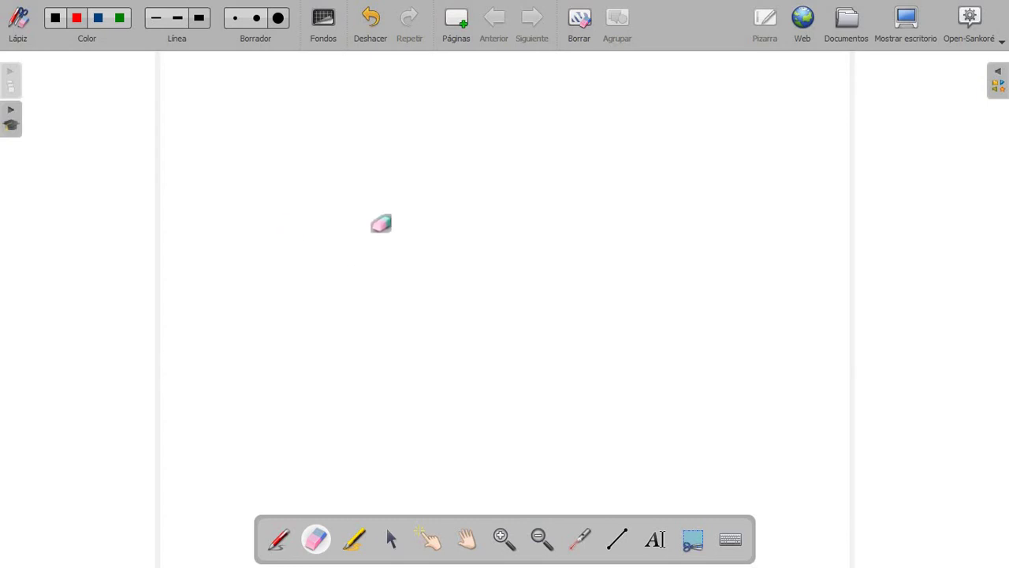
pyautogui.click(323, 18)
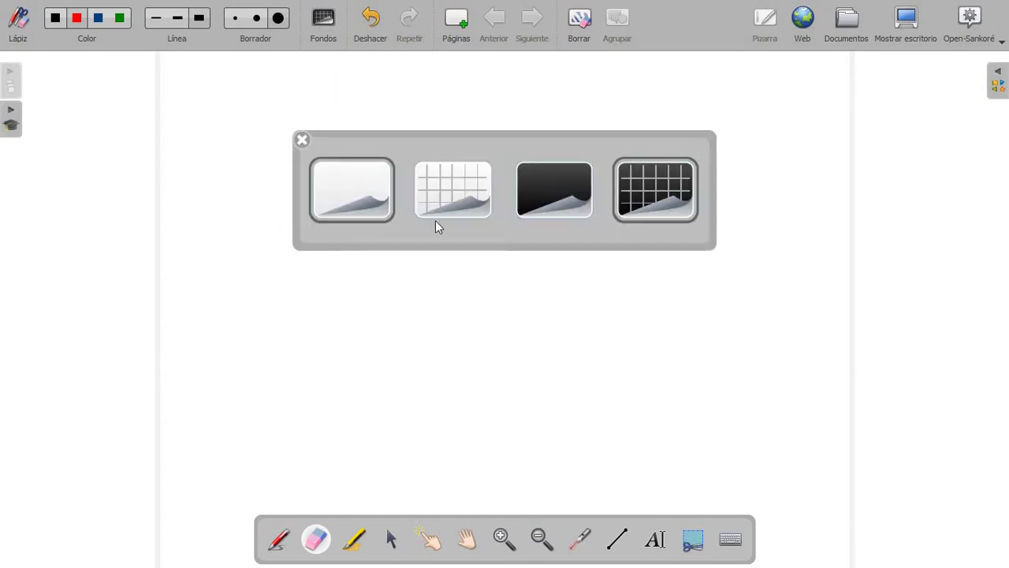
pyautogui.click(457, 198)
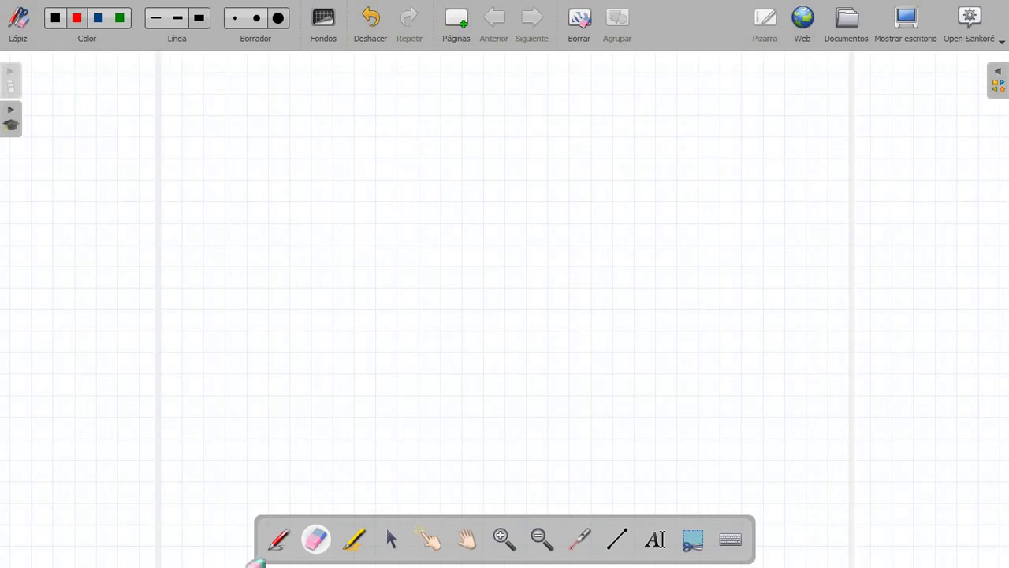
# Step: Draw a red freehand square with the pen on the white grid, one side at a time
pyautogui.click(279, 541)
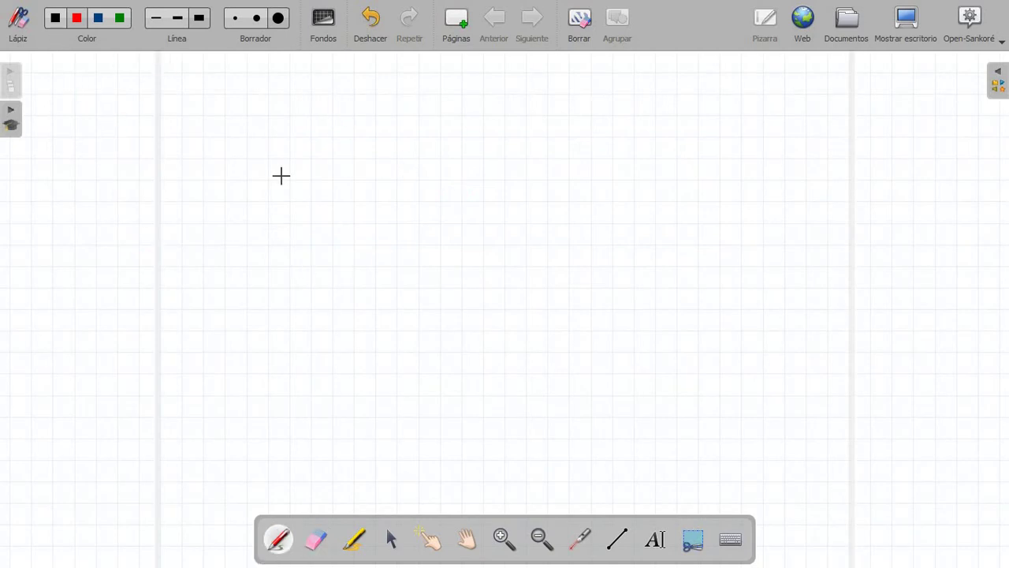
pyautogui.moveTo(247, 116); pyautogui.dragTo(245, 228)
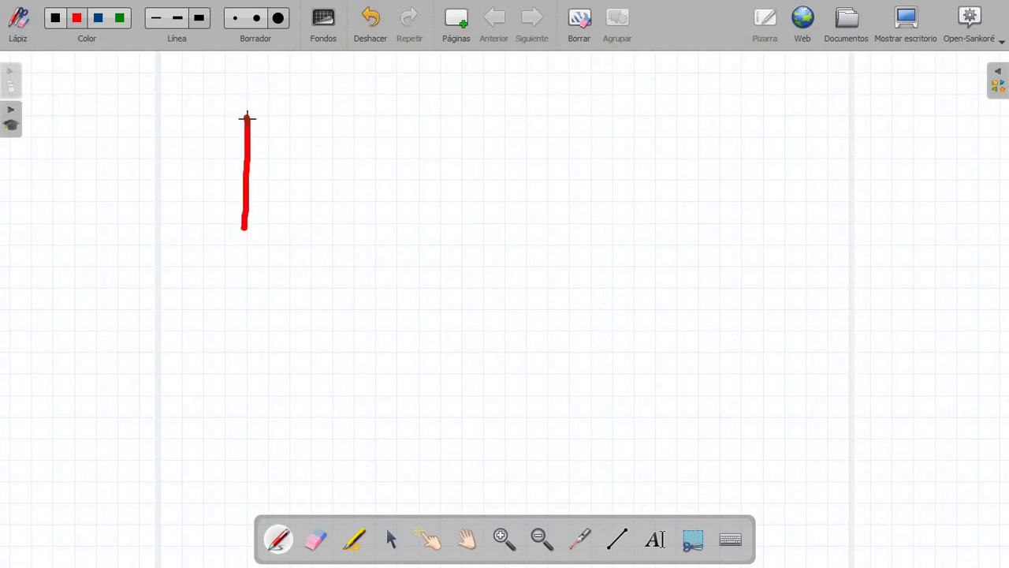
pyautogui.moveTo(246, 117); pyautogui.dragTo(362, 127)
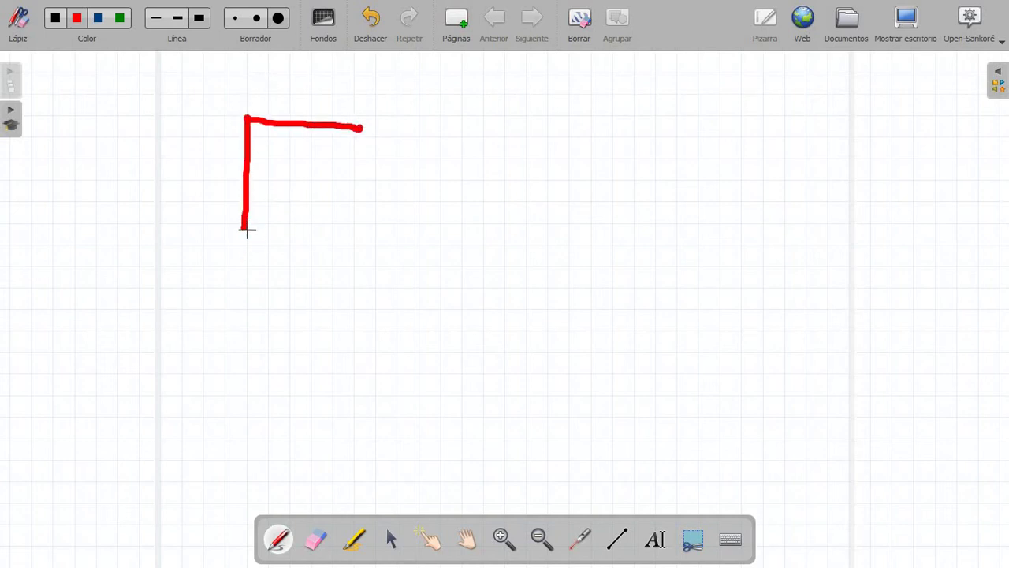
pyautogui.moveTo(244, 228); pyautogui.dragTo(379, 237)
pyautogui.moveTo(361, 125); pyautogui.dragTo(366, 236)
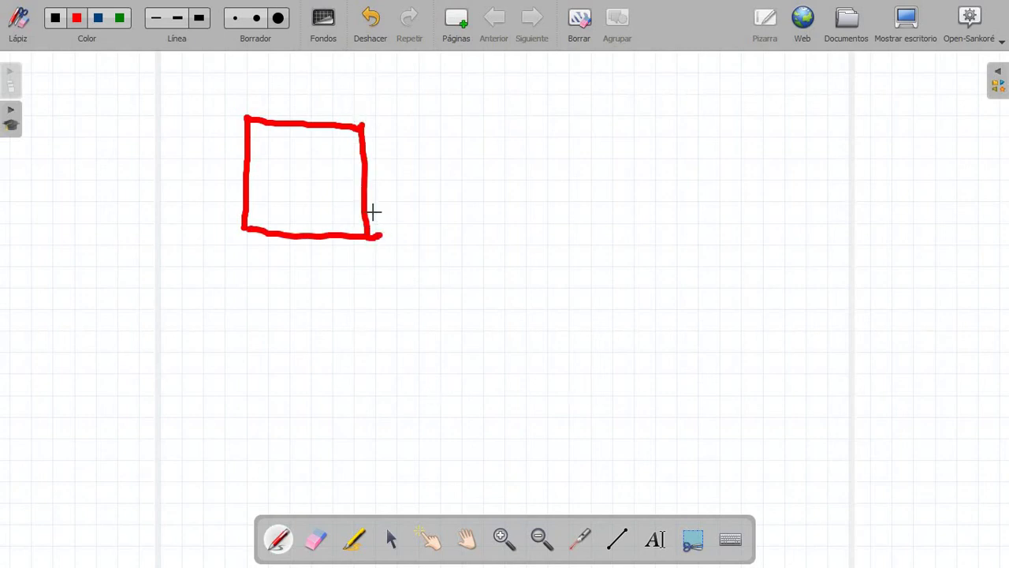
# Step: Erase the red square from the grid page with the largest eraser
pyautogui.click(279, 18)
pyautogui.moveTo(254, 141)
pyautogui.mouseDown()
pyautogui.moveTo(254, 119)
pyautogui.moveTo(189, 249)
pyautogui.moveTo(254, 178)
pyautogui.moveTo(328, 142)
pyautogui.mouseUp()
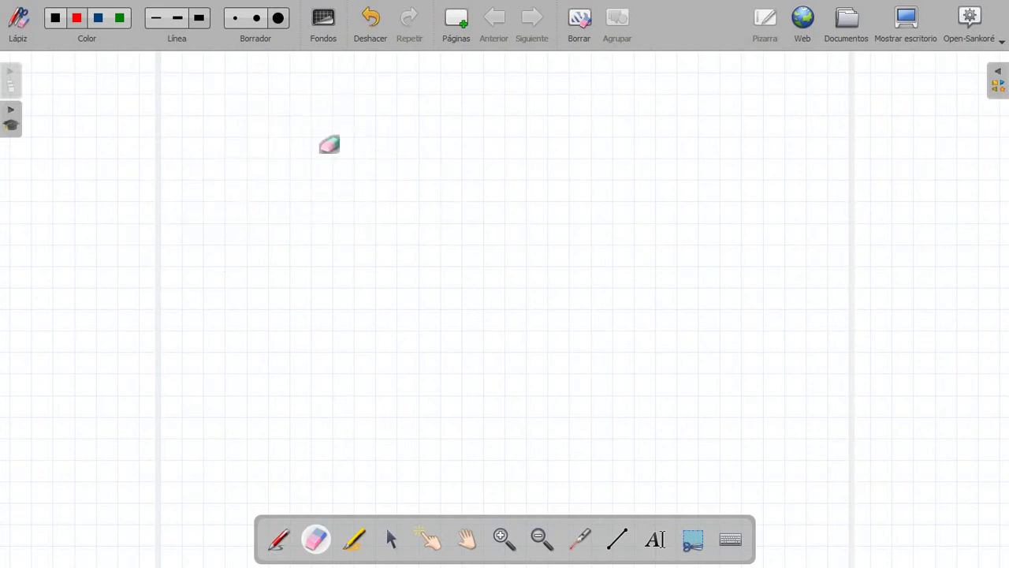
# Step: Change the page background to plain black and draw a large red freehand spiral with the pen
pyautogui.click(326, 22)
pyautogui.click(561, 163)
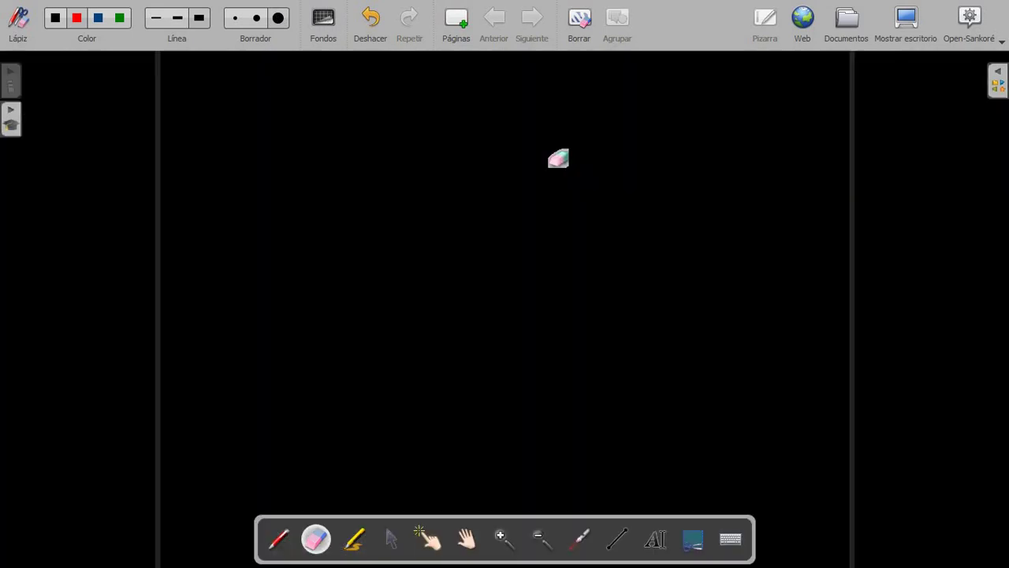
pyautogui.click(280, 540)
pyautogui.moveTo(309, 272)
pyautogui.mouseDown()
pyautogui.moveTo(563, 279)
pyautogui.moveTo(338, 344)
pyautogui.moveTo(477, 158)
pyautogui.moveTo(631, 249)
pyautogui.mouseUp()
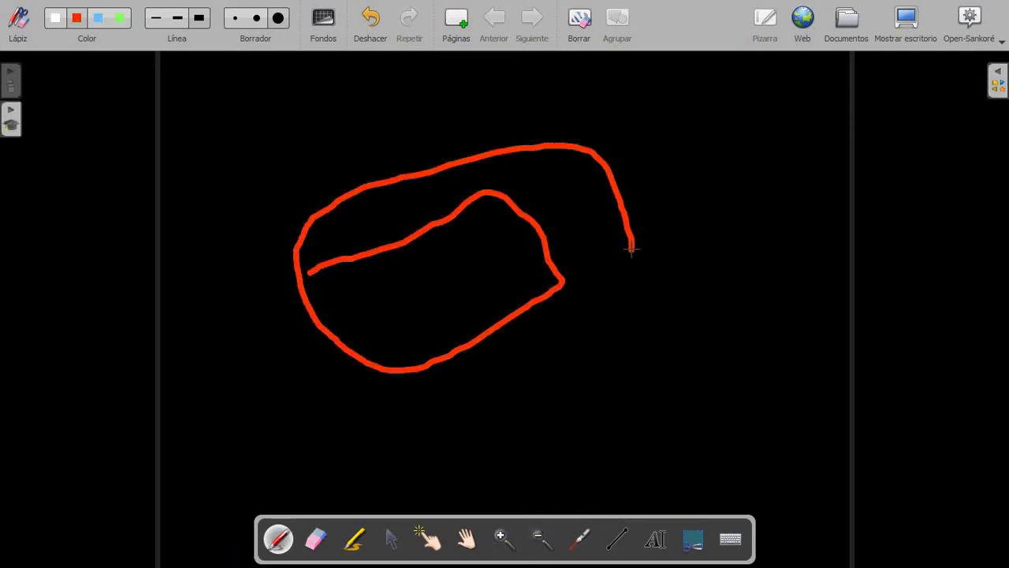
# Step: Erase the whole red spiral from the black page with the largest eraser
pyautogui.click(280, 18)
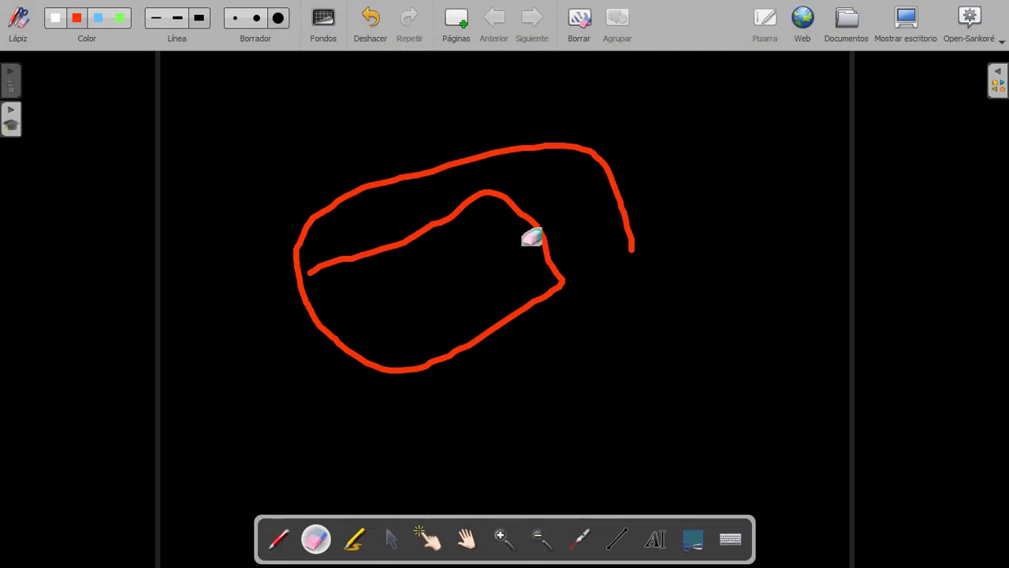
pyautogui.moveTo(531, 237); pyautogui.dragTo(492, 204)
pyautogui.moveTo(377, 155)
pyautogui.mouseDown()
pyautogui.moveTo(399, 243)
pyautogui.moveTo(313, 181)
pyautogui.moveTo(308, 221)
pyautogui.moveTo(466, 286)
pyautogui.moveTo(626, 235)
pyautogui.mouseUp()
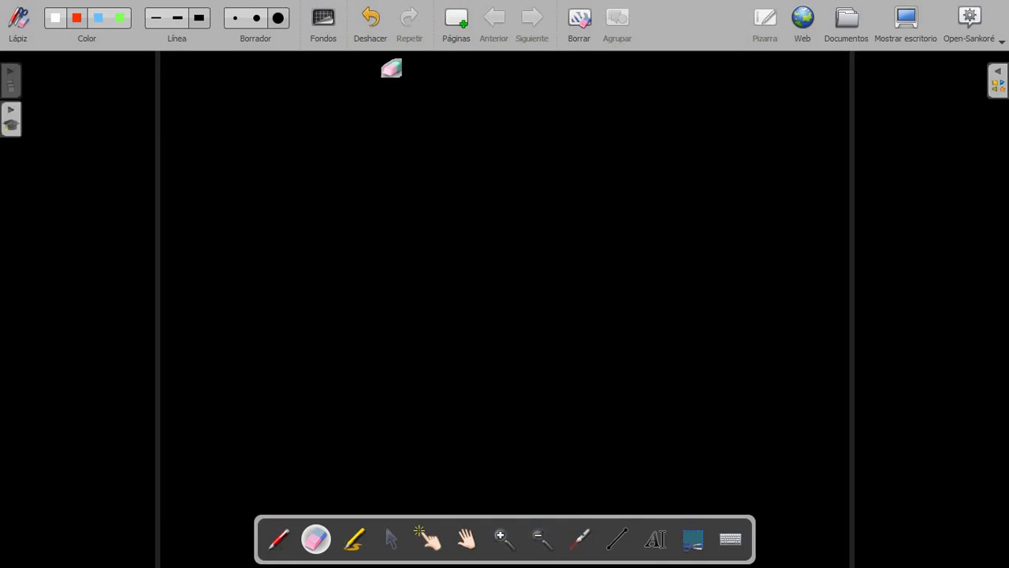
# Step: Change the page background to the black grid and draw a closed, roughly four-sided red freehand shape
pyautogui.click(320, 20)
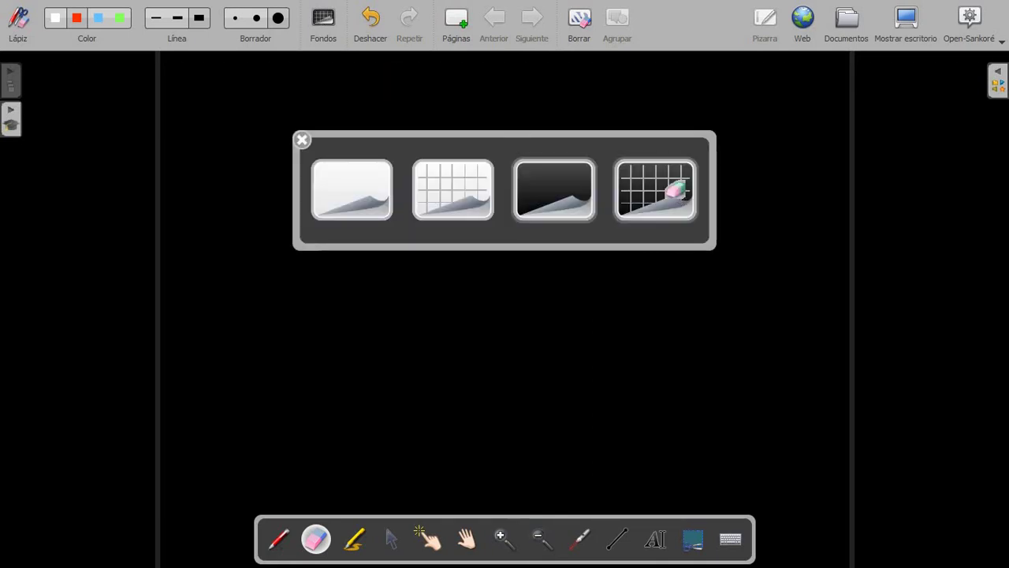
pyautogui.click(676, 193)
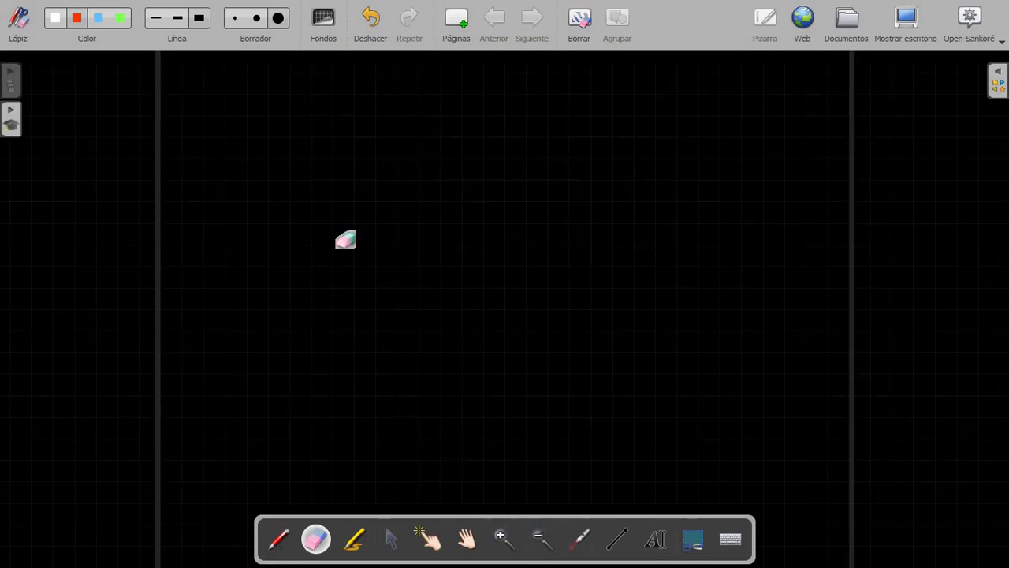
pyautogui.click(278, 539)
pyautogui.moveTo(377, 212)
pyautogui.mouseDown()
pyautogui.moveTo(651, 232)
pyautogui.moveTo(616, 311)
pyautogui.mouseUp()
pyautogui.moveTo(604, 354)
pyautogui.mouseDown()
pyautogui.moveTo(387, 342)
pyautogui.moveTo(360, 252)
pyautogui.moveTo(377, 214)
pyautogui.mouseUp()
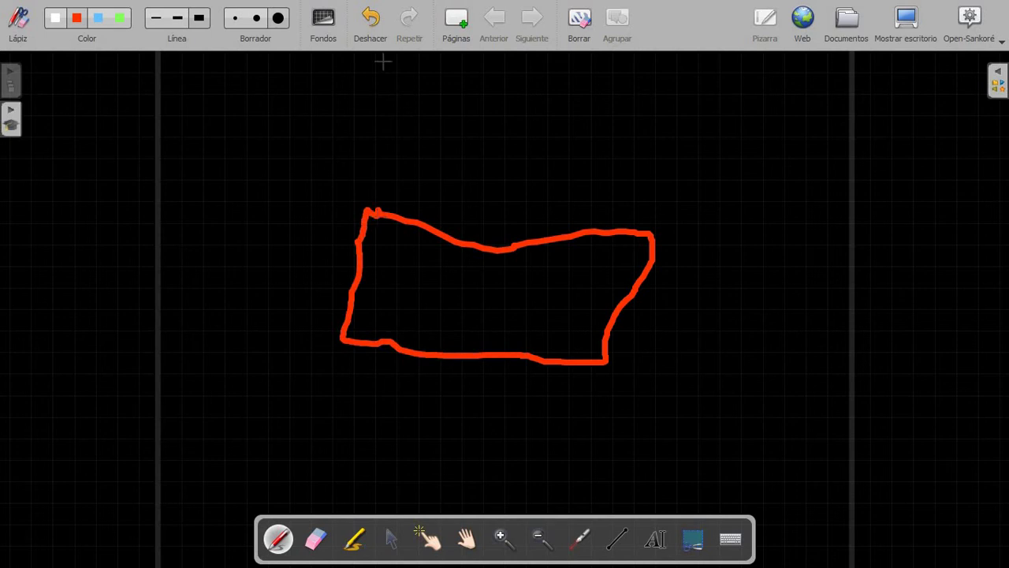
# Step: Undo the four-sided red shape, and place a red pen dot to undo, redo and undo again
pyautogui.click(377, 31)
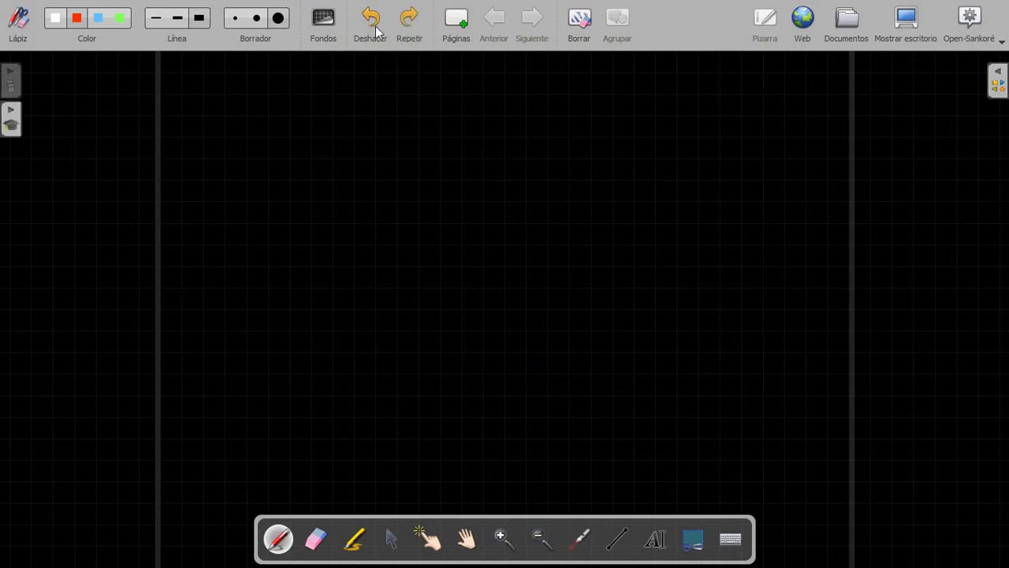
pyautogui.click(406, 201)
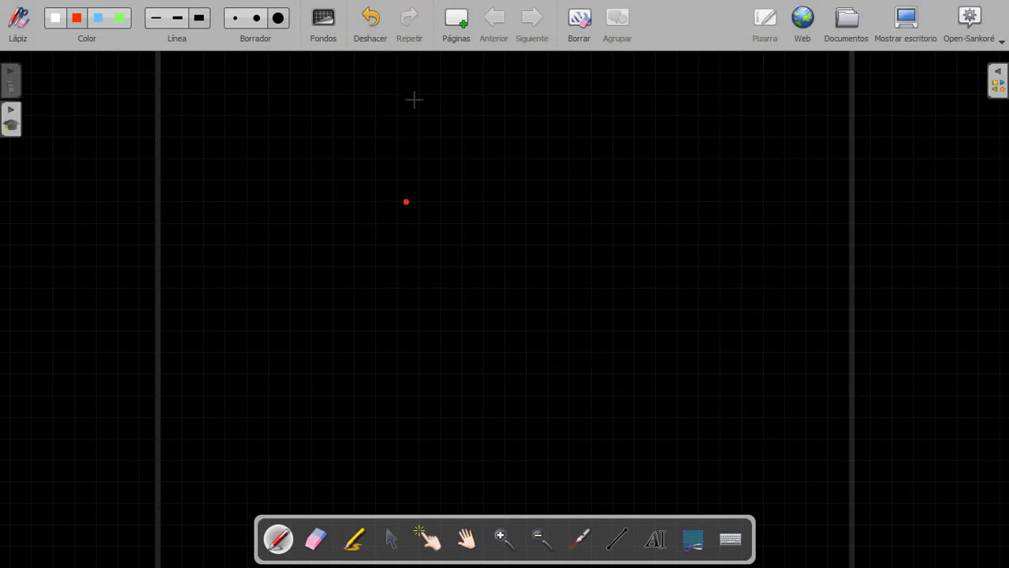
pyautogui.click(385, 27)
pyautogui.click(409, 27)
pyautogui.click(378, 20)
# Step: Draw an open red freehand loop in the upper part of the grid page, undo it and redo it
pyautogui.moveTo(397, 207)
pyautogui.mouseDown()
pyautogui.moveTo(448, 293)
pyautogui.moveTo(382, 132)
pyautogui.moveTo(365, 233)
pyautogui.mouseUp()
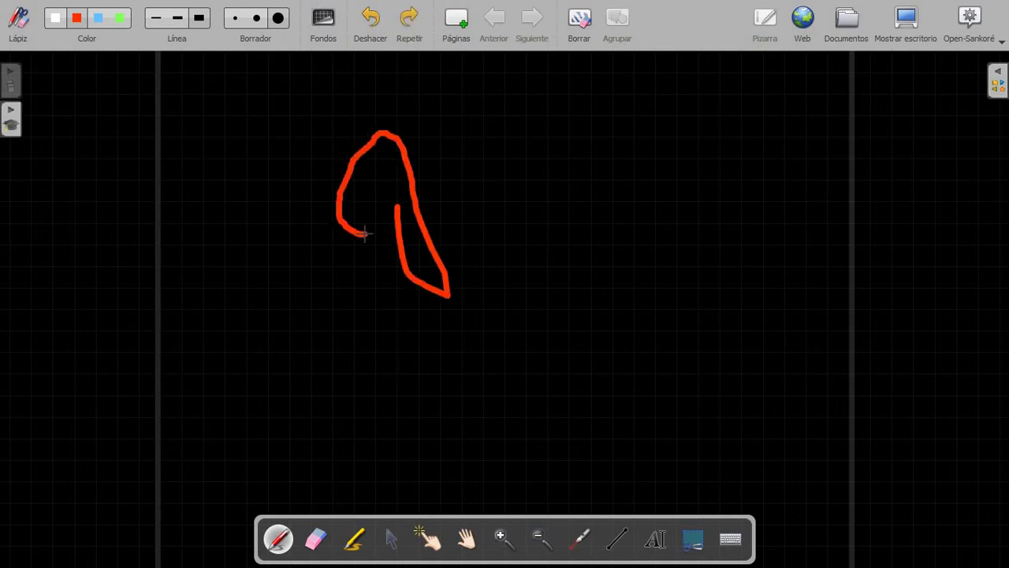
pyautogui.click(364, 37)
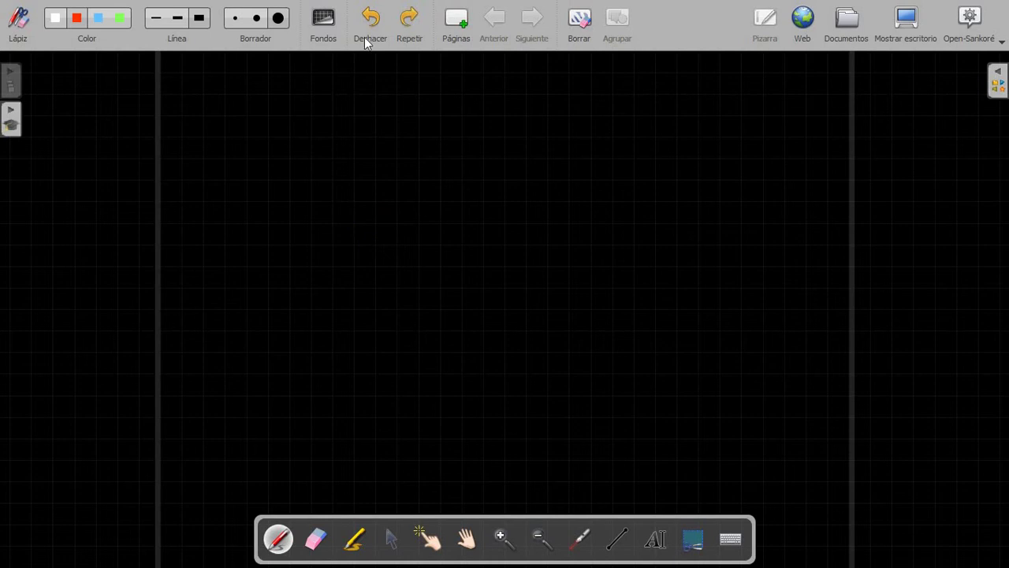
pyautogui.click(418, 22)
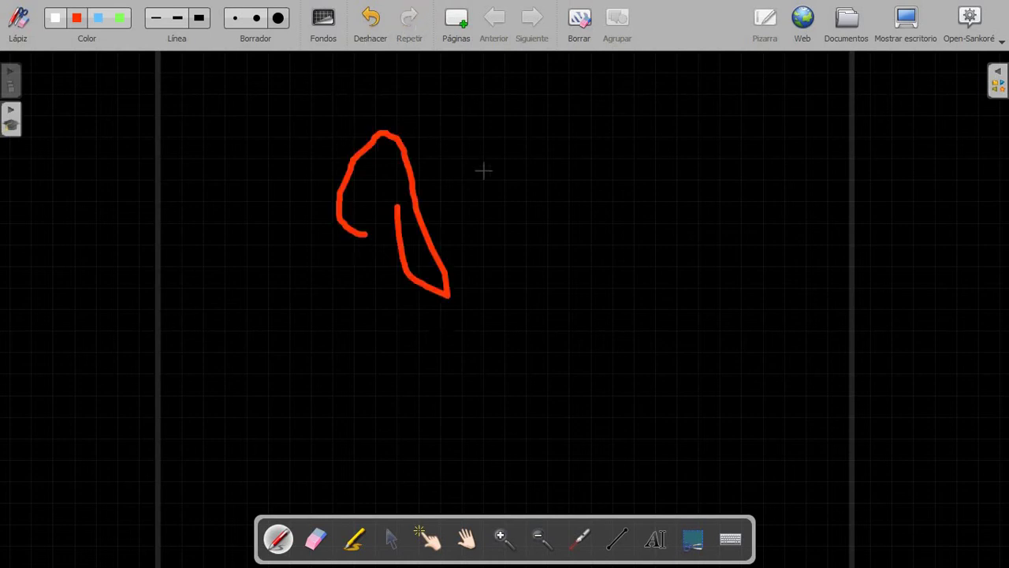
# Step: Add a new page to the document and show the page thumbnails
pyautogui.click(460, 20)
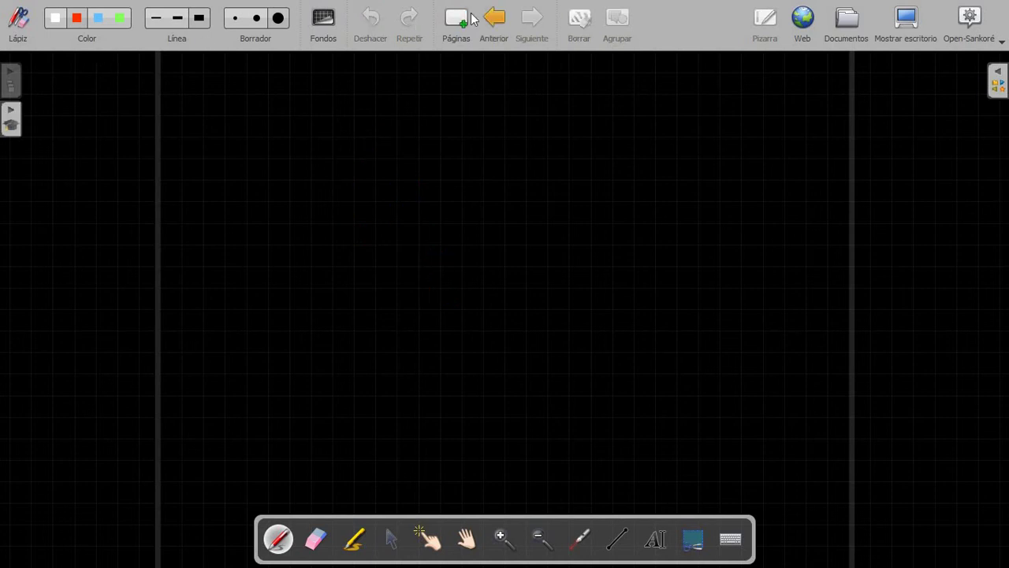
pyautogui.click(10, 77)
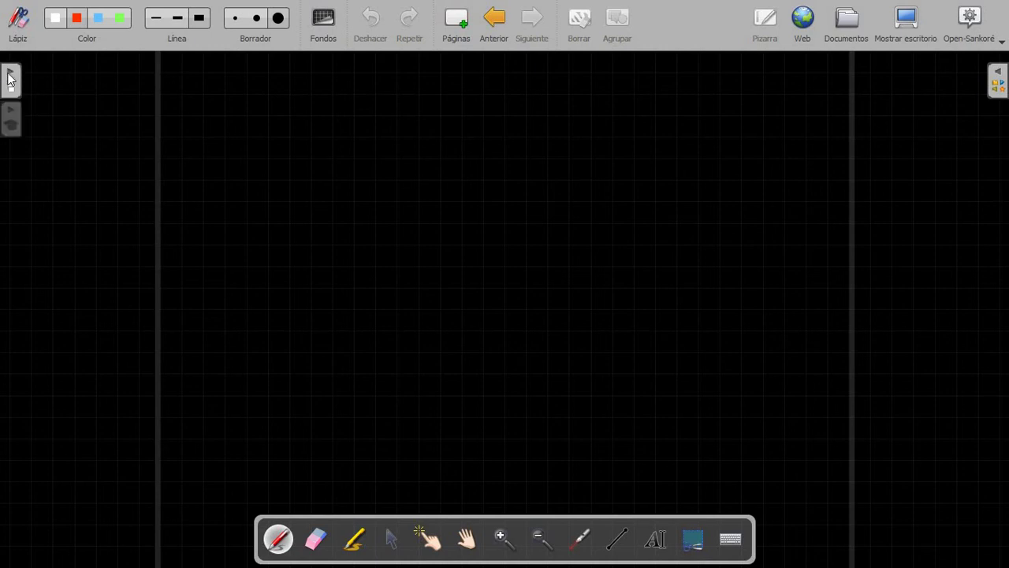
pyautogui.click(10, 81)
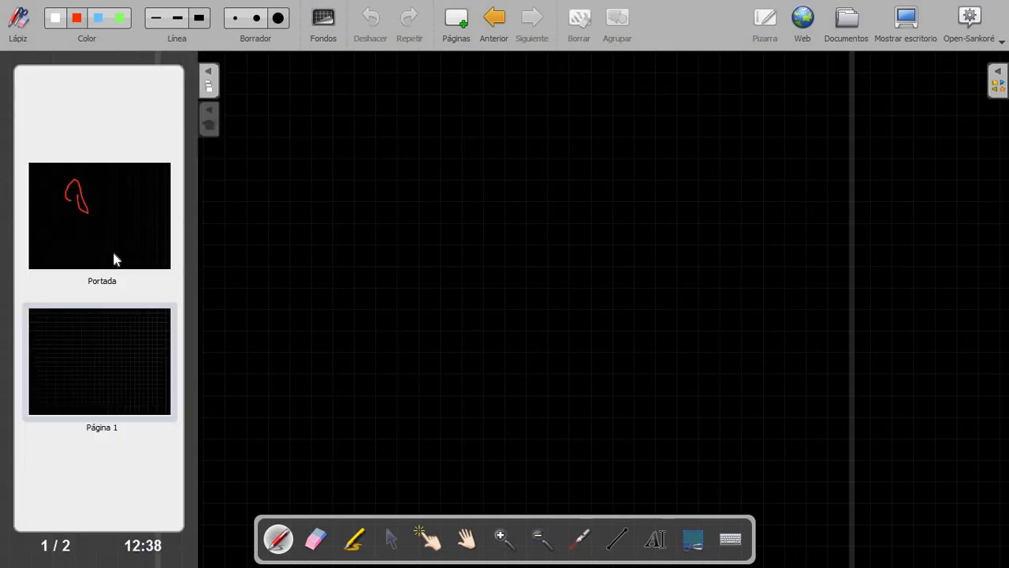
# Step: View Portada with the red loop and return to the blank Página 1
pyautogui.click(115, 250)
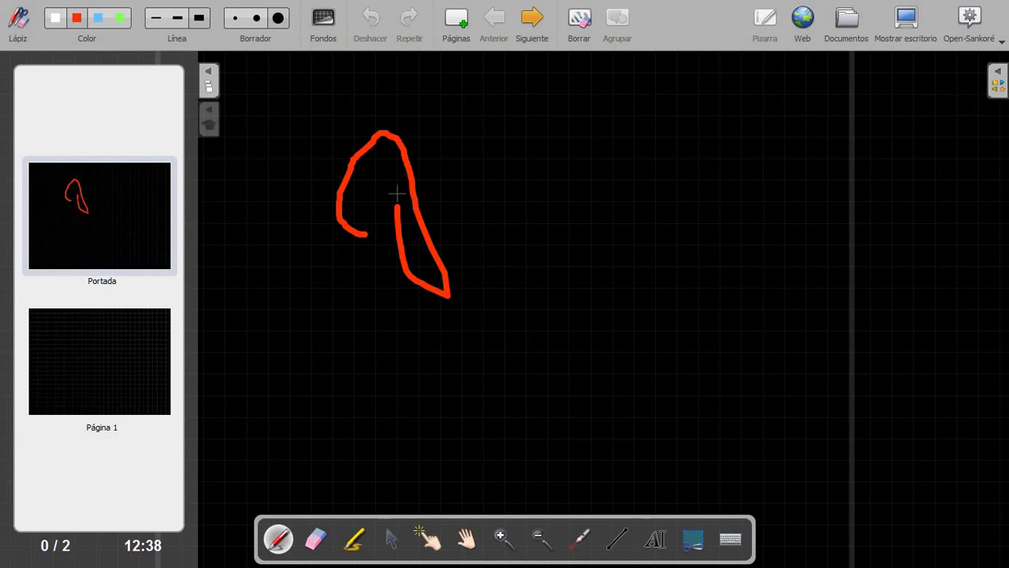
pyautogui.moveTo(108, 378)
pyautogui.click(110, 360)
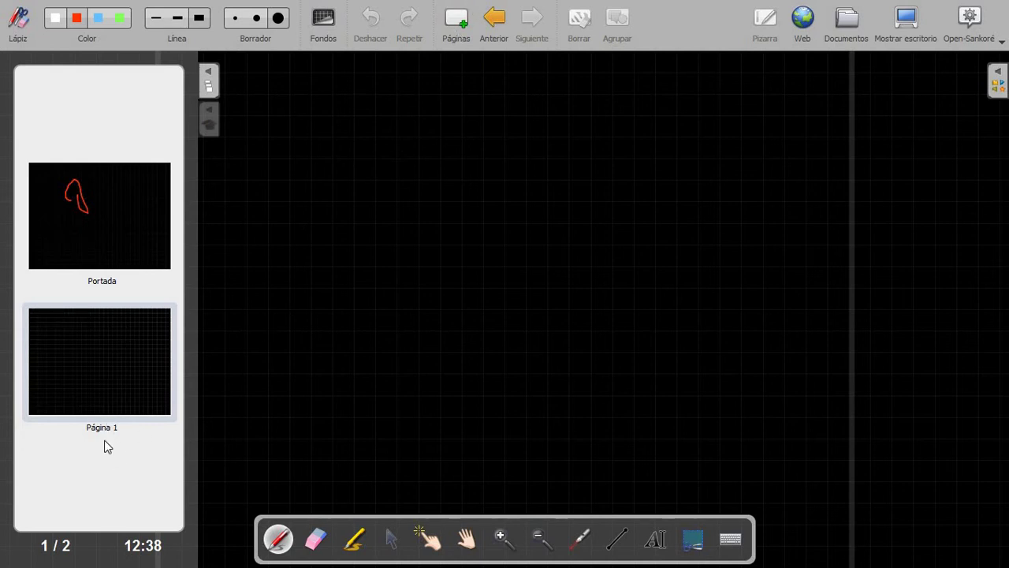
# Step: Add two more pages after Página 1 and look through the page thumbnails
pyautogui.click(453, 21)
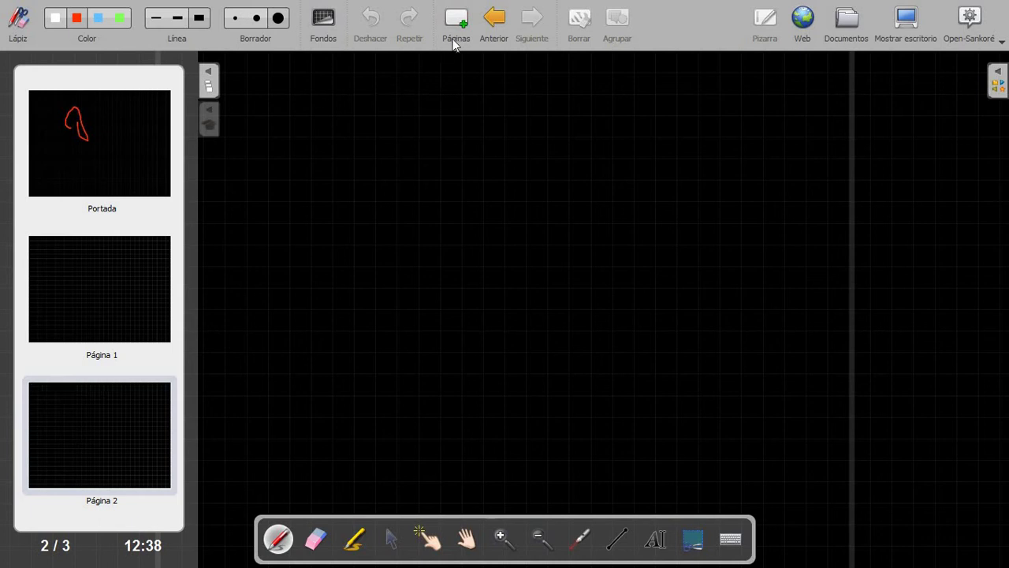
pyautogui.click(459, 22)
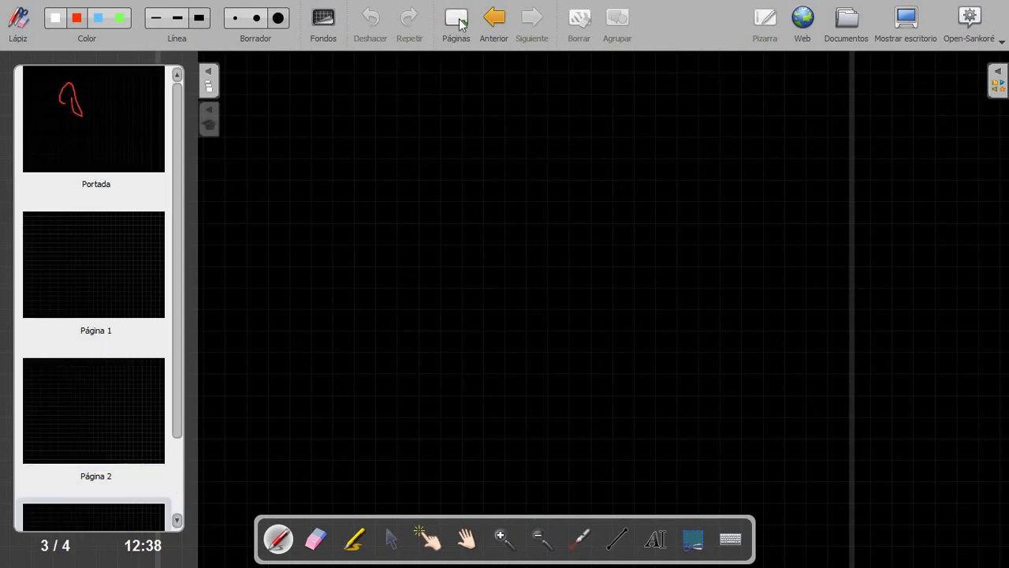
pyautogui.scroll(-2, 174, 229)
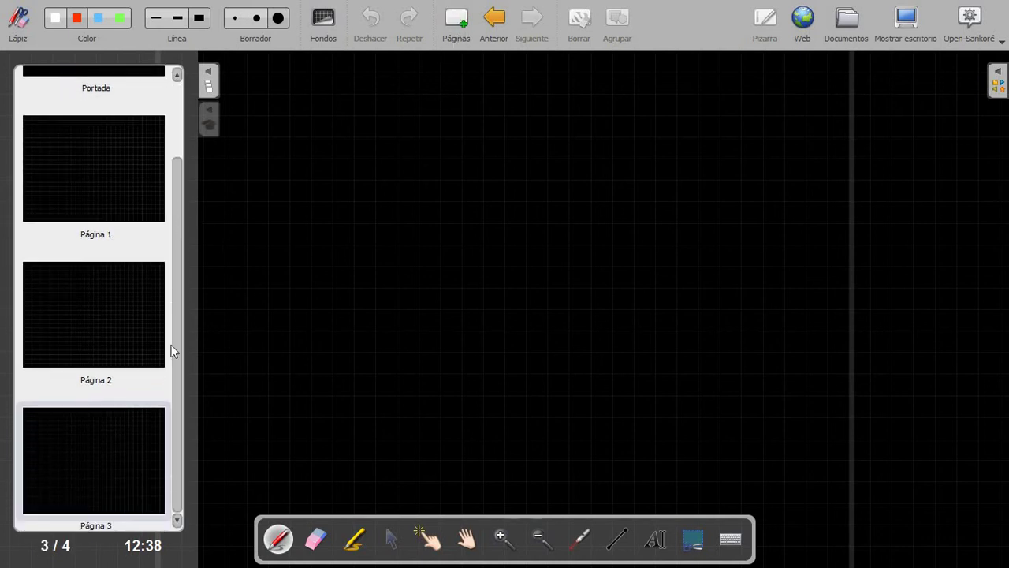
pyautogui.scroll(2, 178, 339)
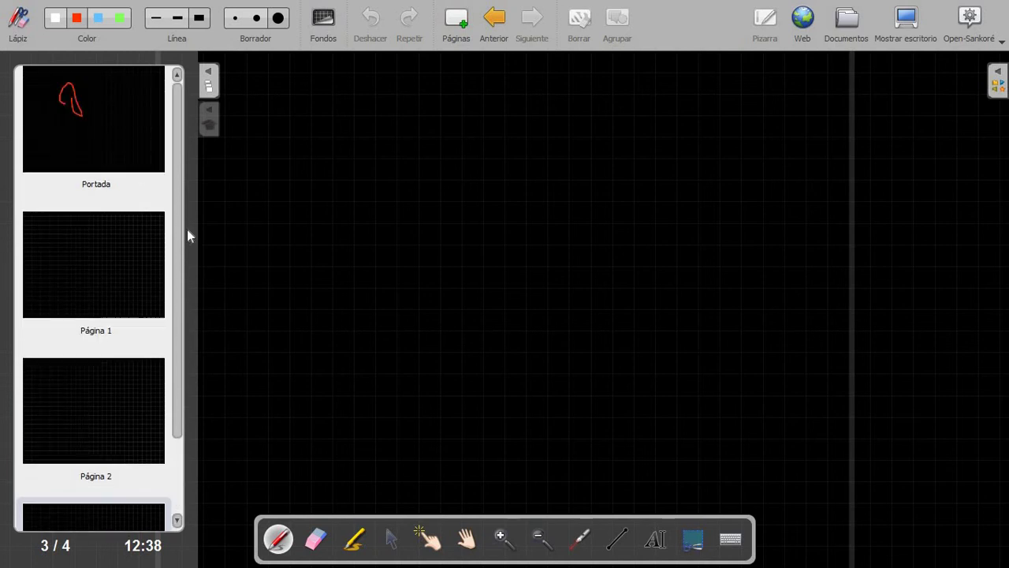
# Step: Display Portada, Página 1 and Página 2 in turn using their thumbnails
pyautogui.click(153, 131)
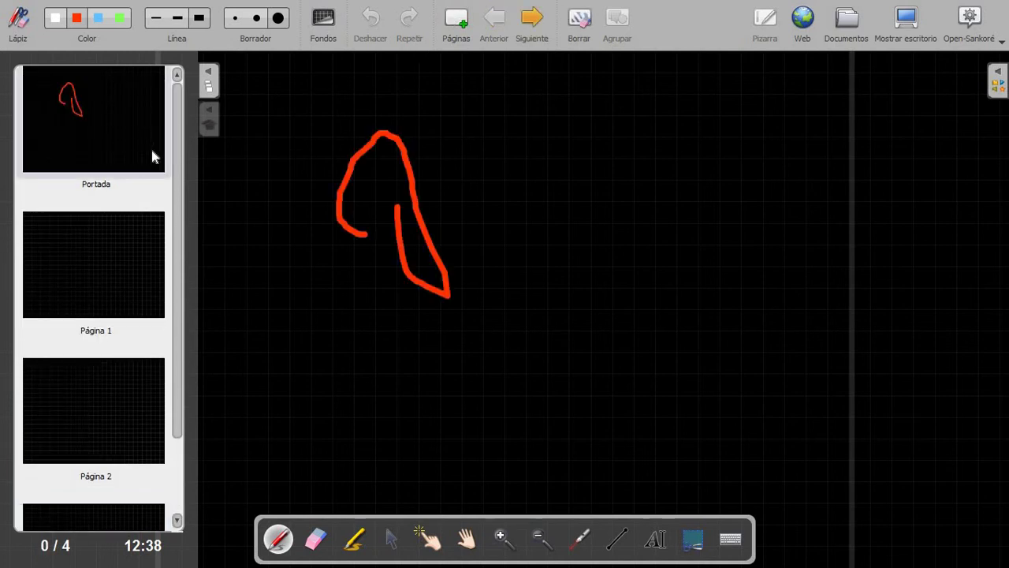
pyautogui.click(131, 263)
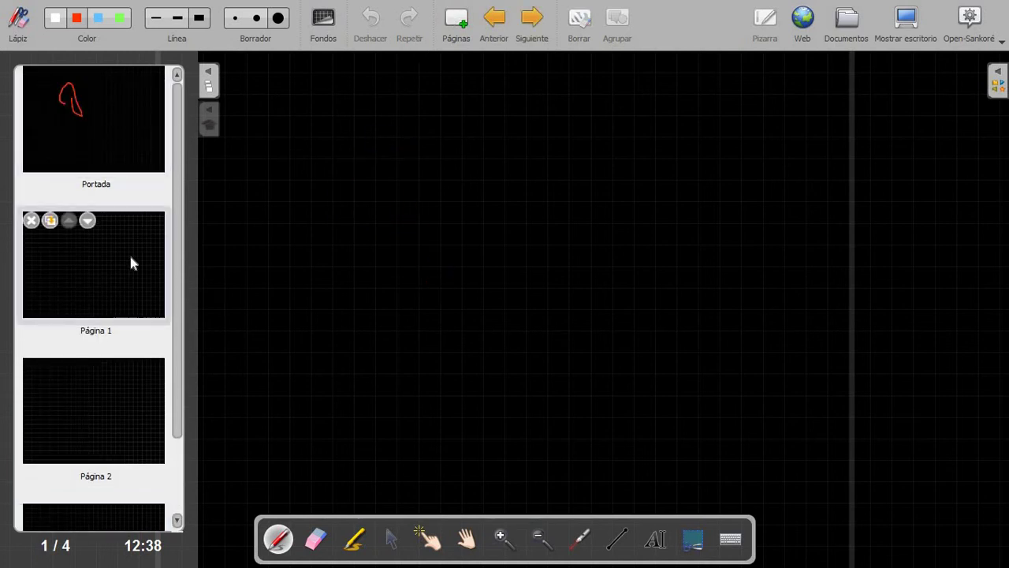
pyautogui.click(114, 400)
pyautogui.moveTo(178, 344)
pyautogui.mouseDown()
pyautogui.moveTo(176, 444)
pyautogui.moveTo(189, 307)
pyautogui.mouseUp()
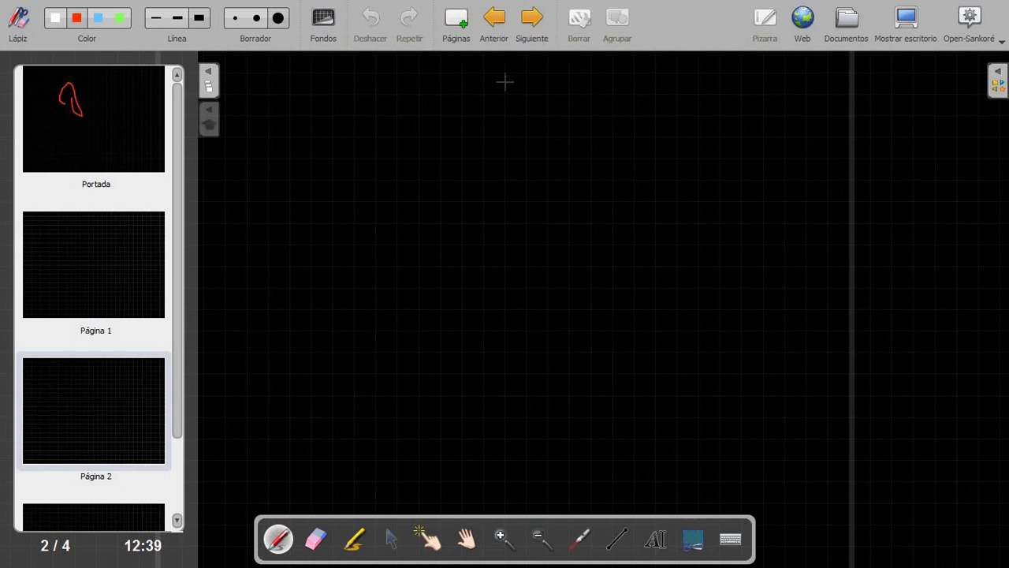
# Step: Go back to Página 1 and place a small red pen dot, and page back to Portada and forward to Página 2
pyautogui.click(487, 34)
pyautogui.click(444, 154)
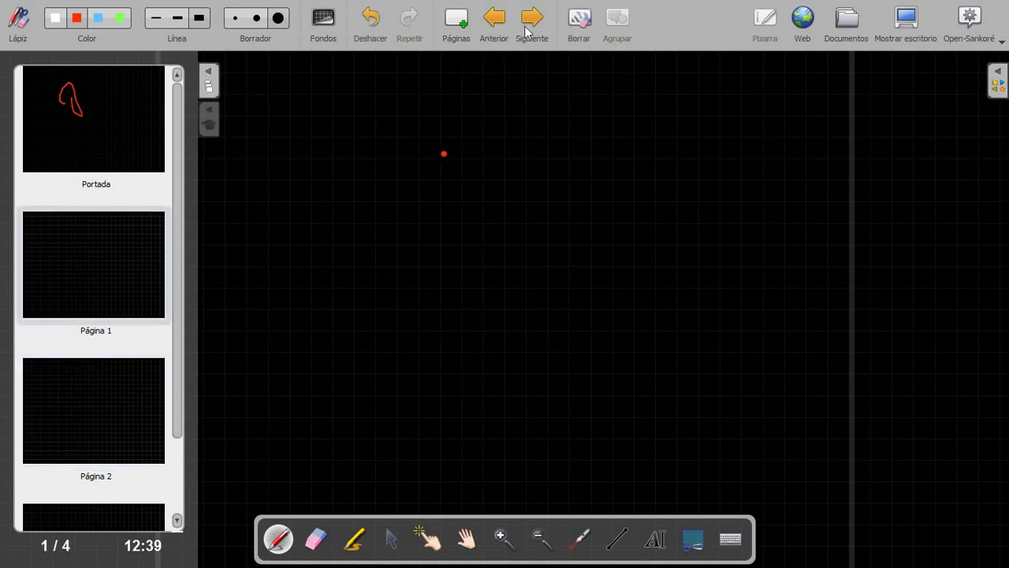
pyautogui.click(495, 19)
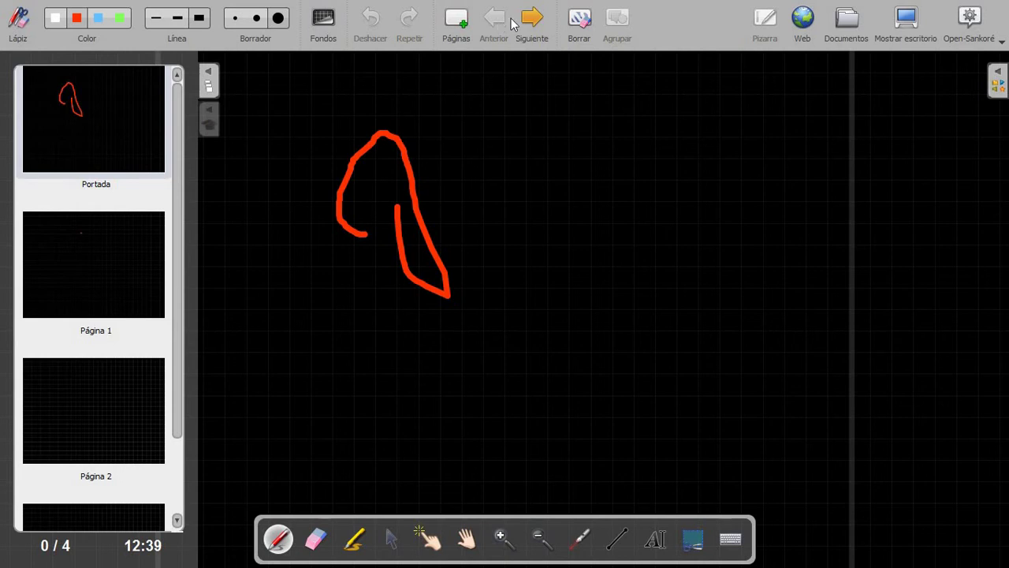
pyautogui.click(533, 22)
pyautogui.click(533, 22)
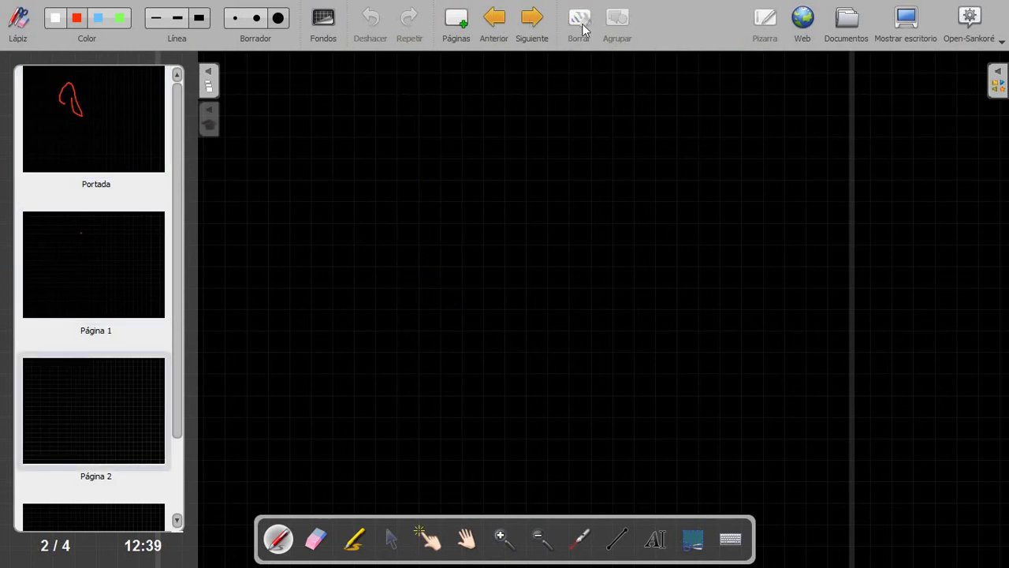
# Step: Return to Portada and clear the red loop from the whole page at once
pyautogui.click(82, 137)
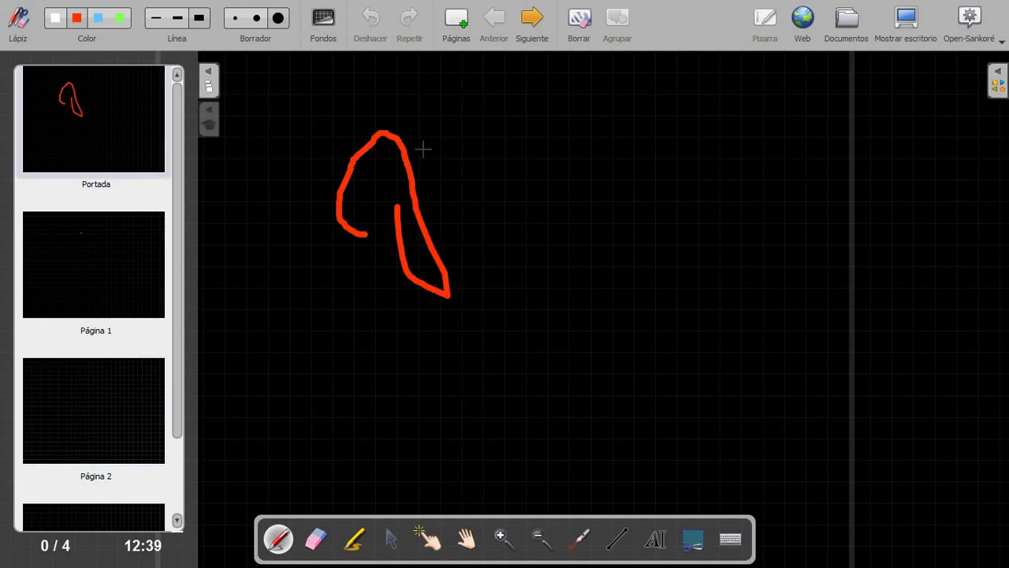
pyautogui.click(575, 21)
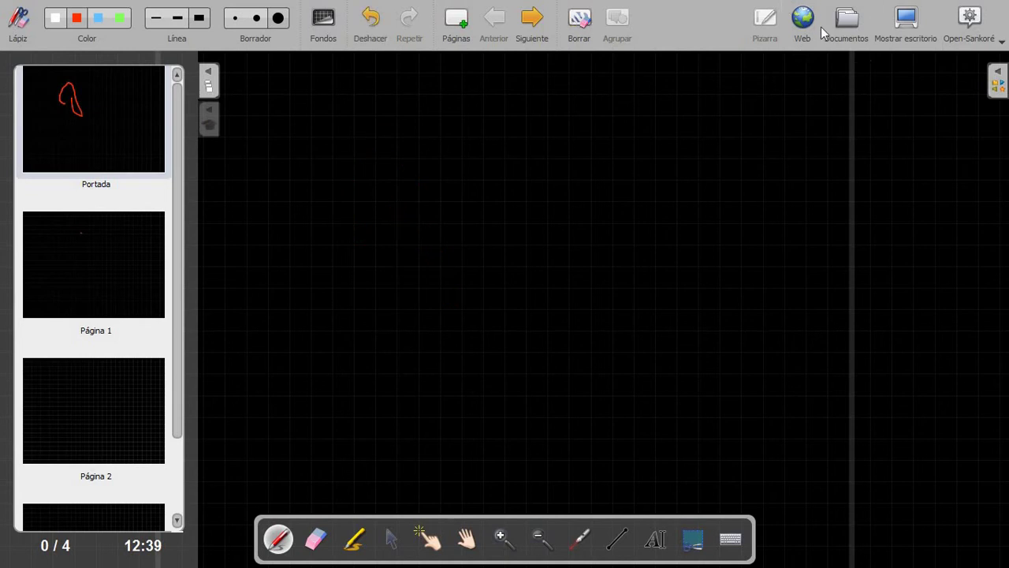
# Step: Show the Podcast recorder and move it clear of the drawing tool palette
pyautogui.click(1001, 43)
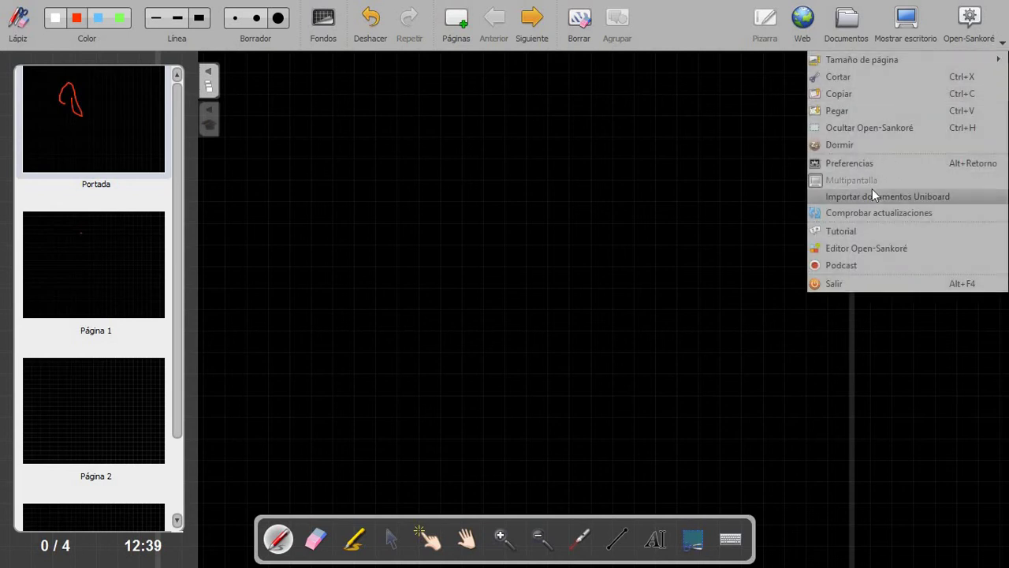
pyautogui.click(853, 265)
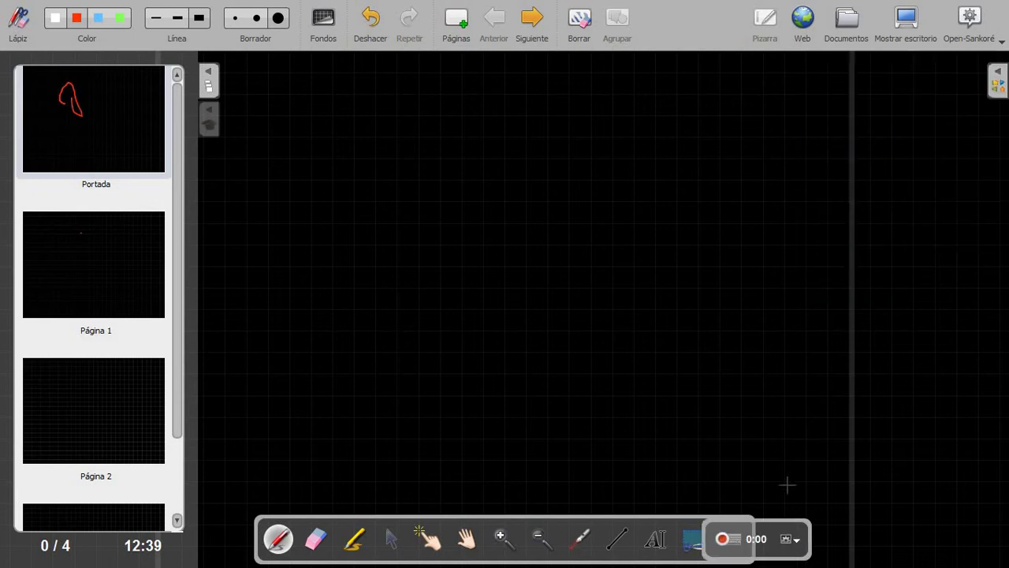
pyautogui.moveTo(787, 518); pyautogui.dragTo(818, 518)
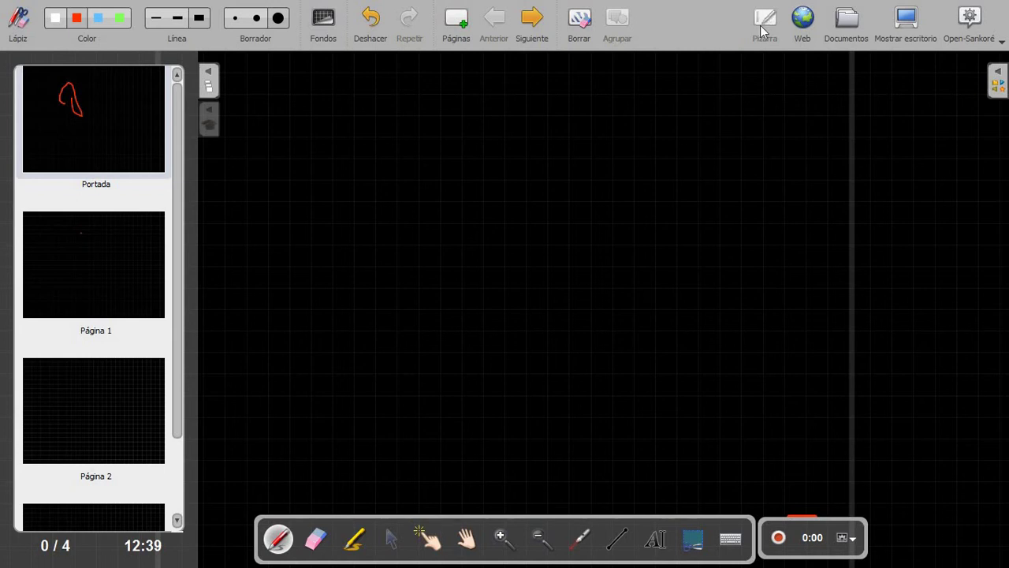
# Step: Look at the built-in web browser's address and search fields, and switch between the browser and the whiteboard, ending on the whiteboard
pyautogui.click(804, 22)
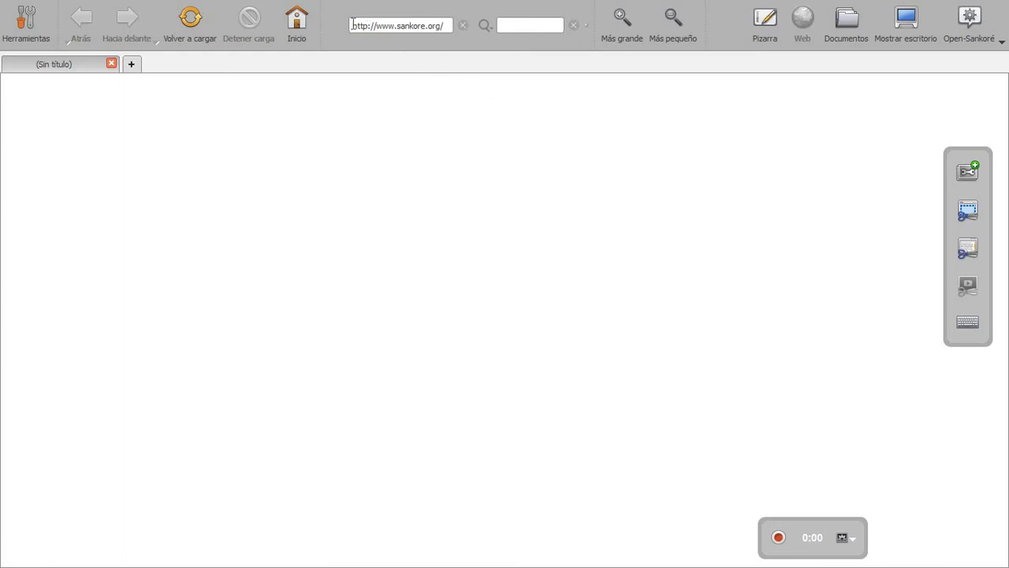
pyautogui.moveTo(352, 26); pyautogui.dragTo(446, 26)
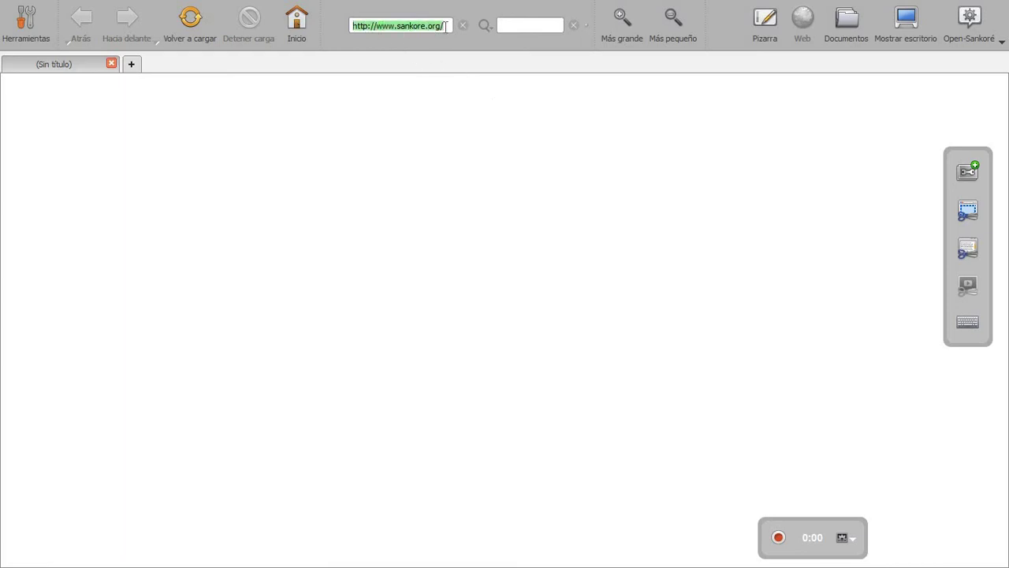
pyautogui.click(519, 22)
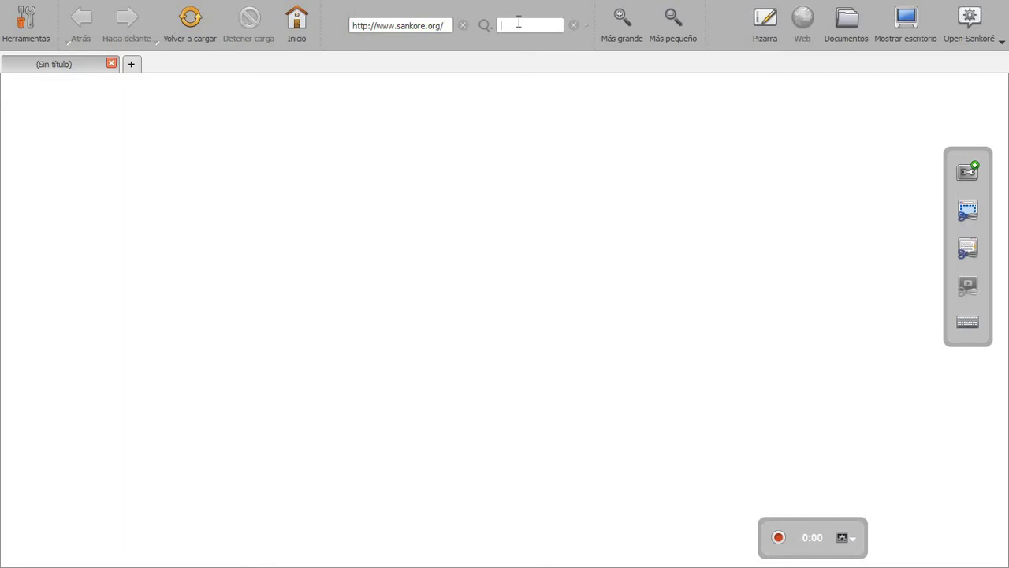
pyautogui.click(768, 19)
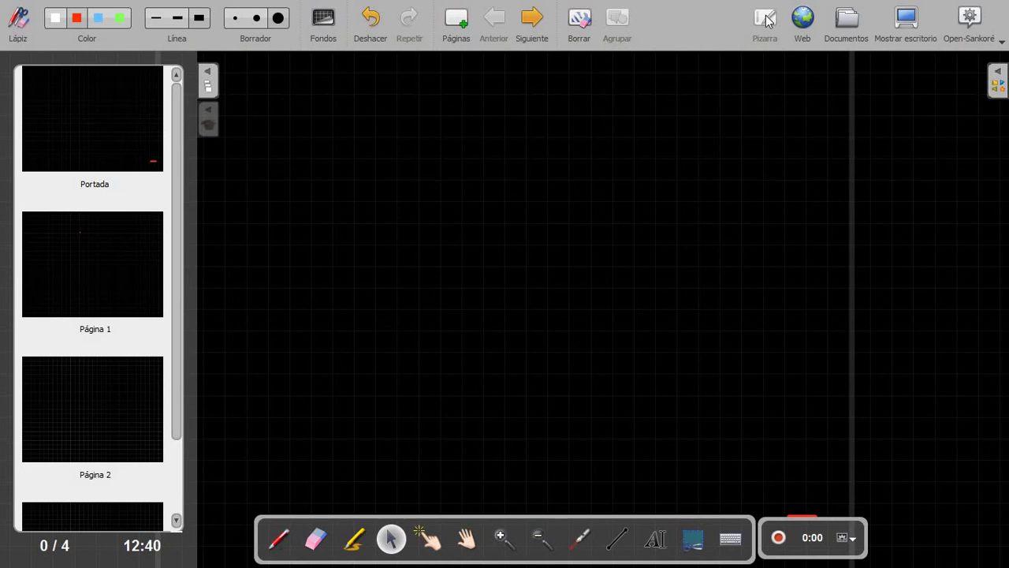
pyautogui.click(800, 22)
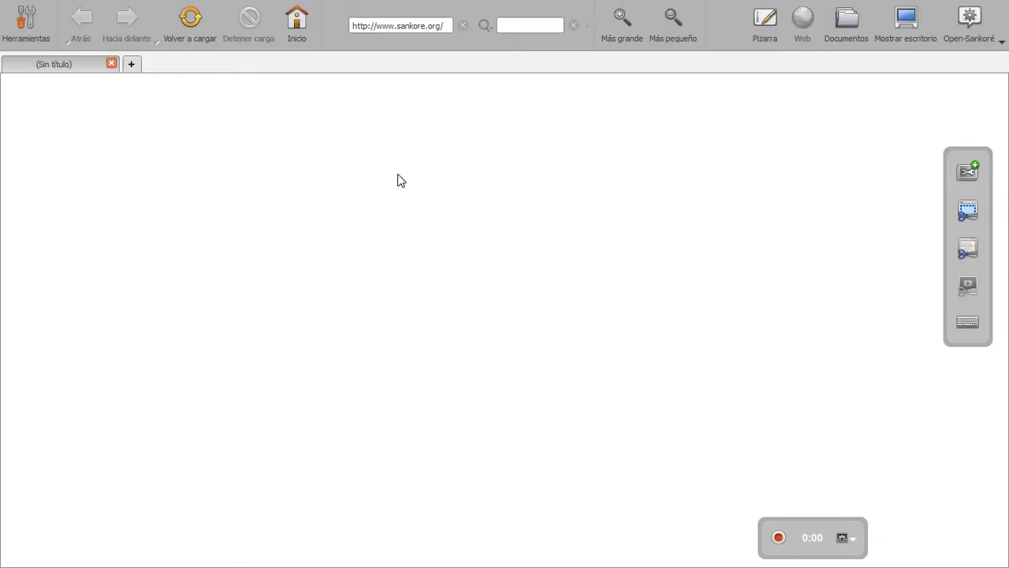
pyautogui.click(764, 19)
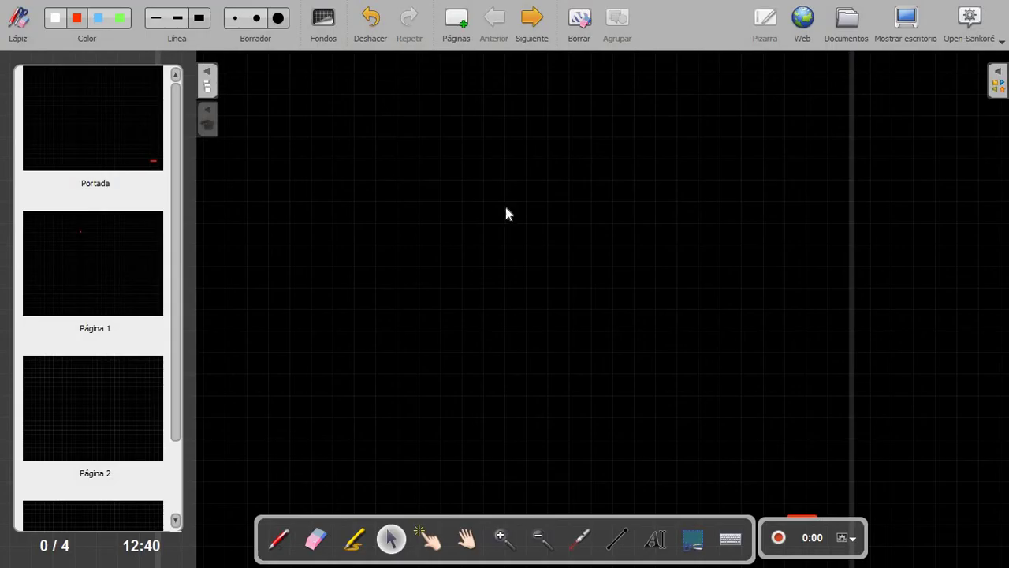
# Step: Show the computer desktop with its annotation tools and return to the whiteboard
pyautogui.click(906, 20)
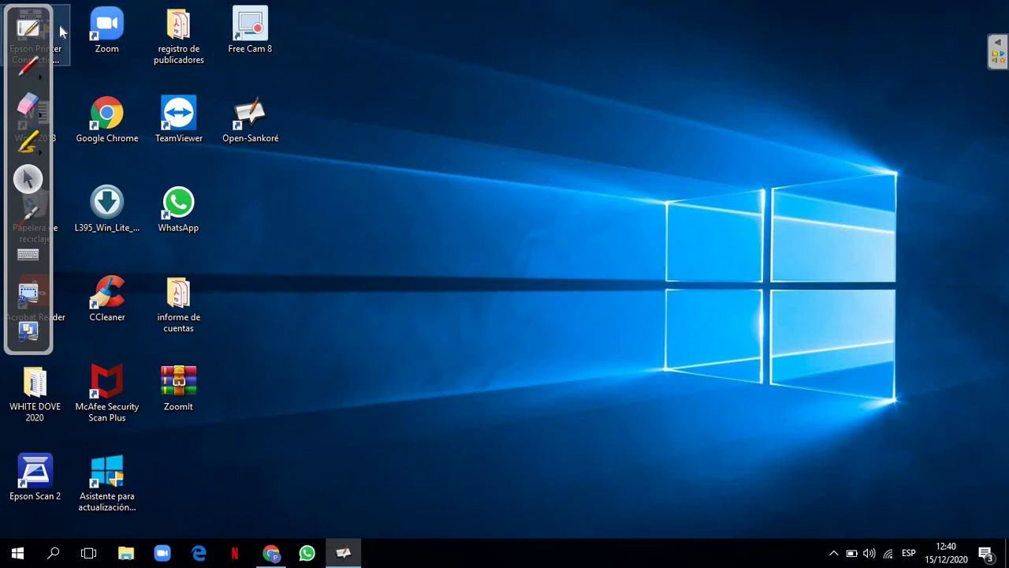
pyautogui.click(30, 29)
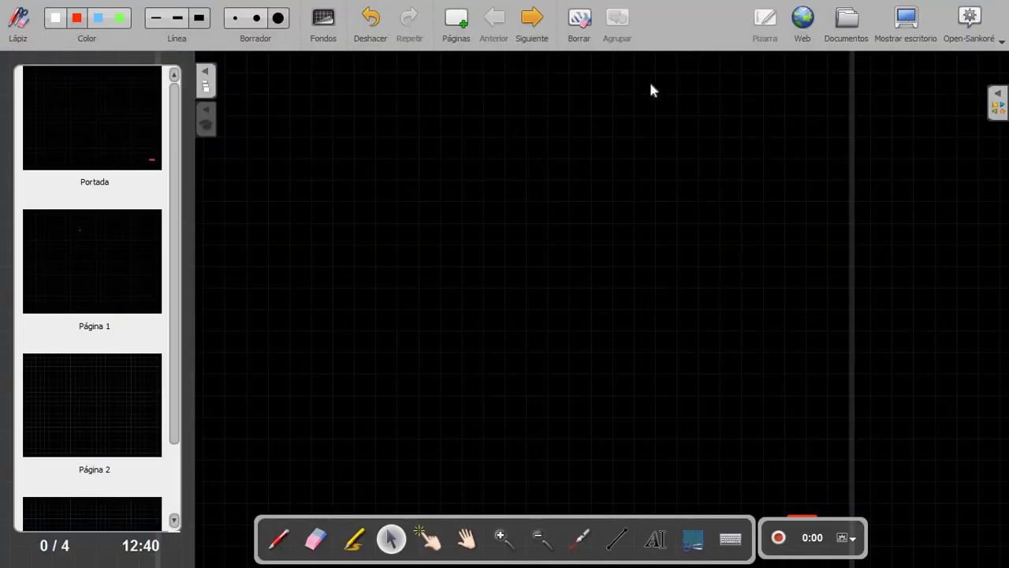
# Step: Look over the Open-Sankoré options and put the application to sleep with Dormir, returning to the whiteboard
pyautogui.click(983, 30)
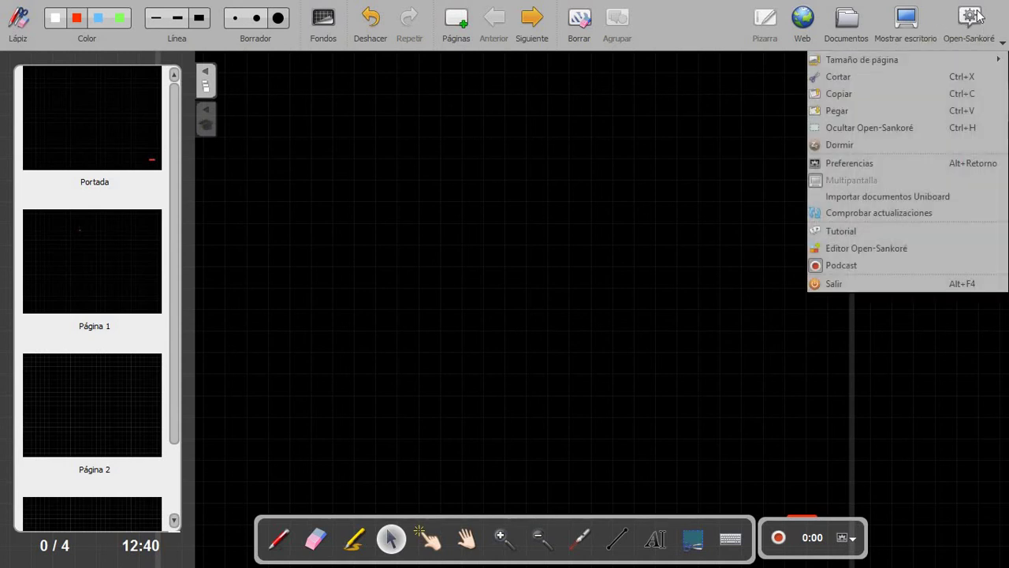
pyautogui.moveTo(916, 58)
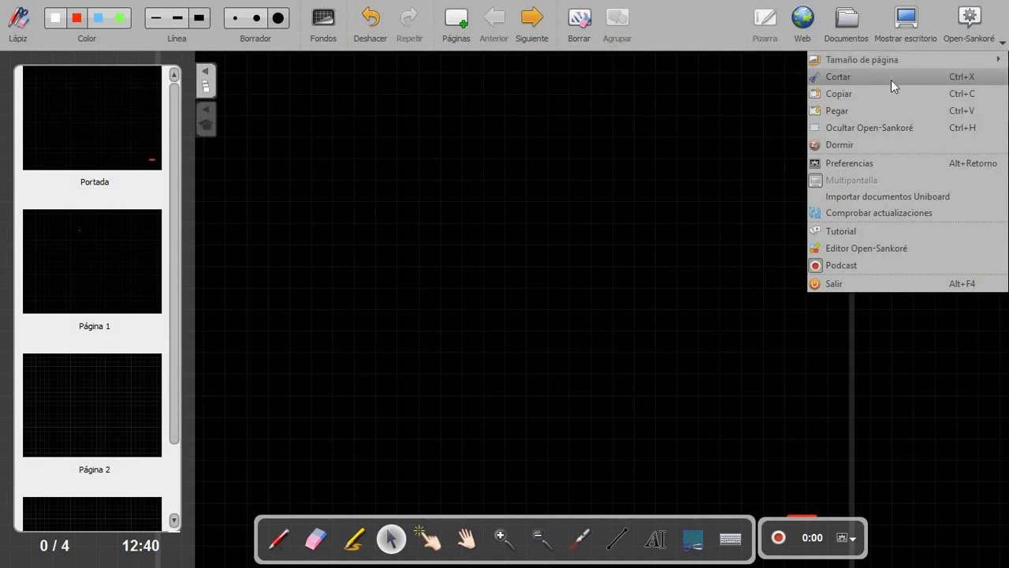
pyautogui.click(876, 145)
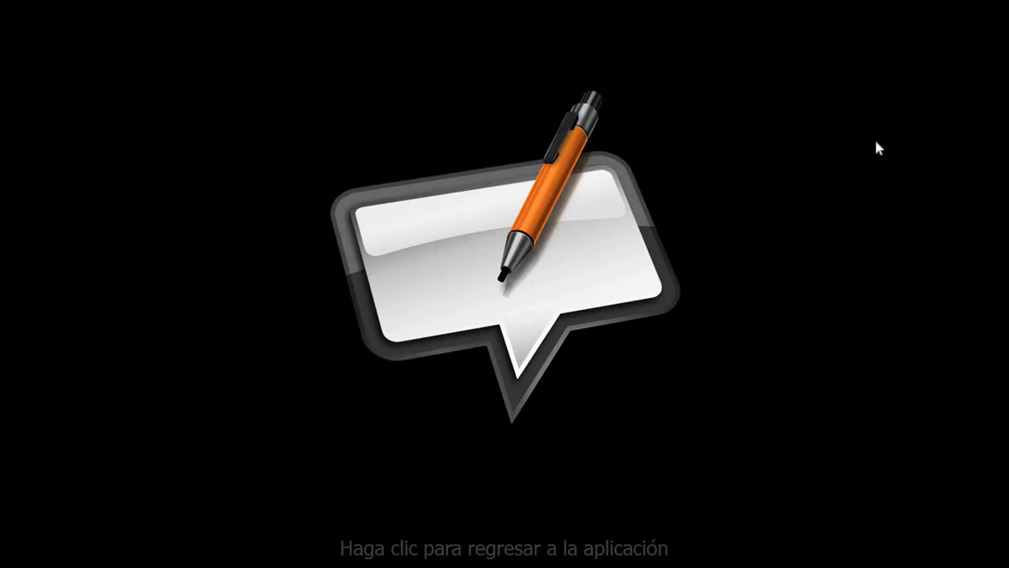
pyautogui.click(551, 438)
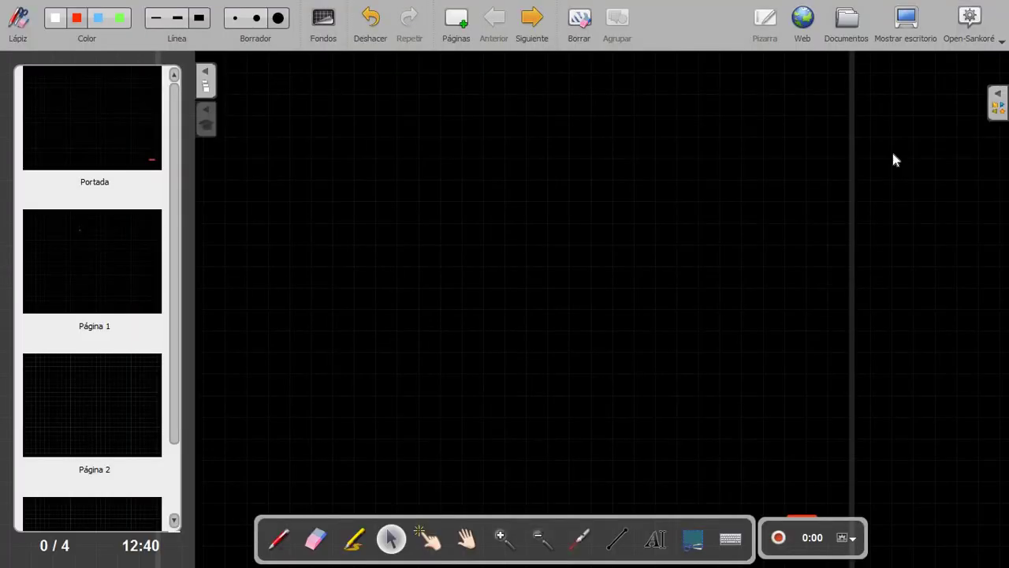
# Step: Review the display, pen and marker settings in Preferencias, and look at the remaining application options including Salir
pyautogui.click(1001, 41)
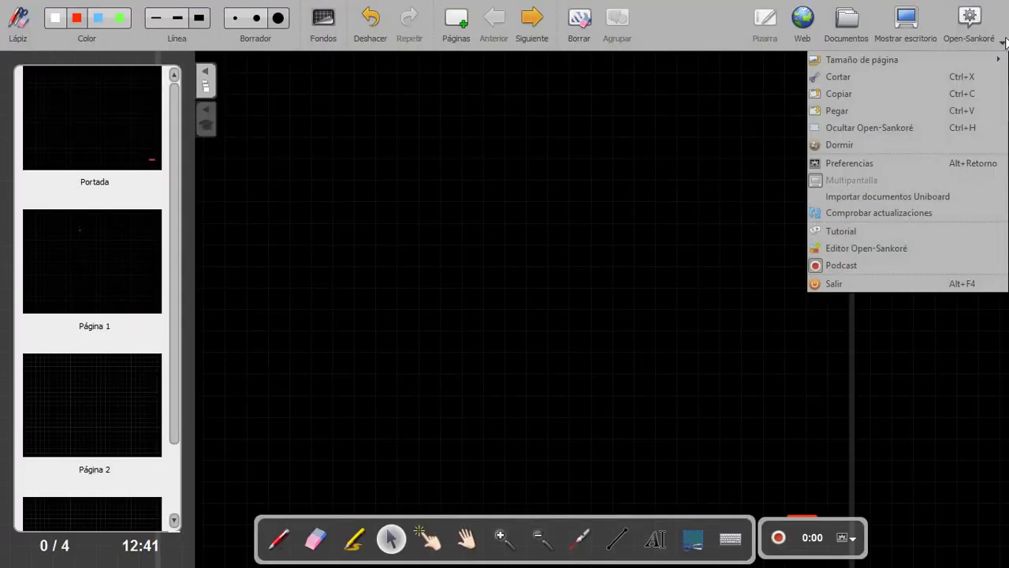
pyautogui.click(889, 163)
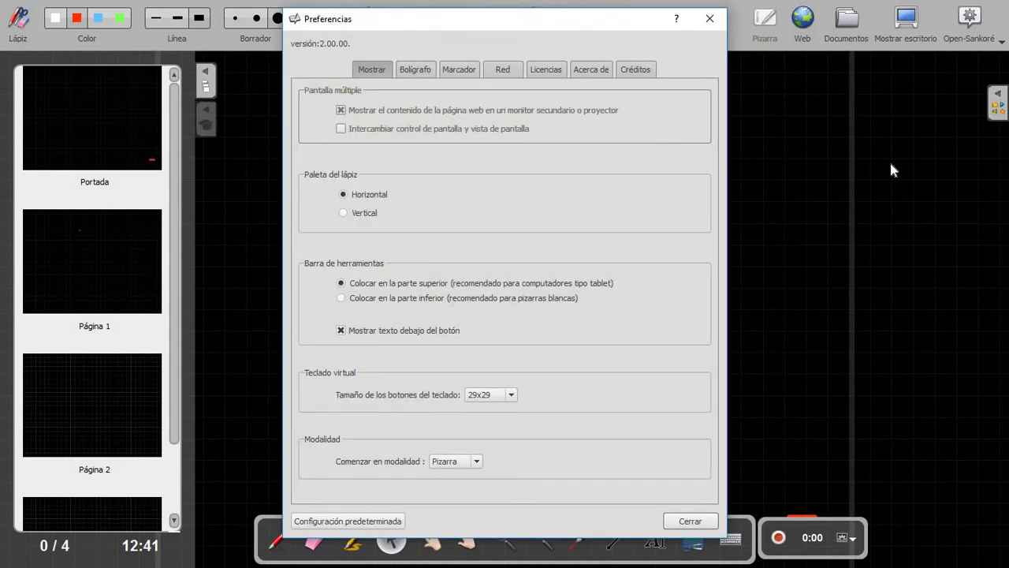
pyautogui.click(412, 69)
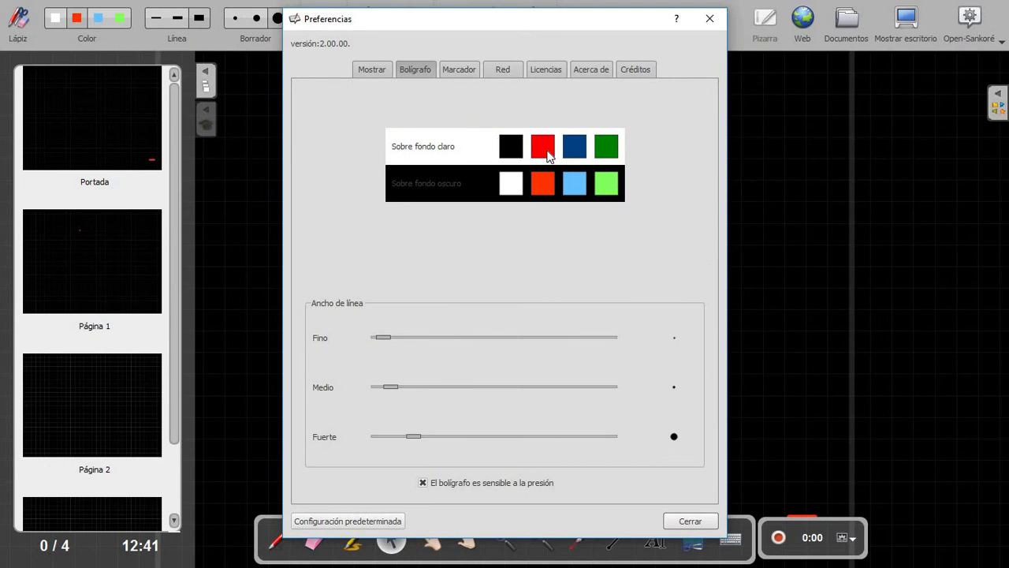
pyautogui.click(459, 73)
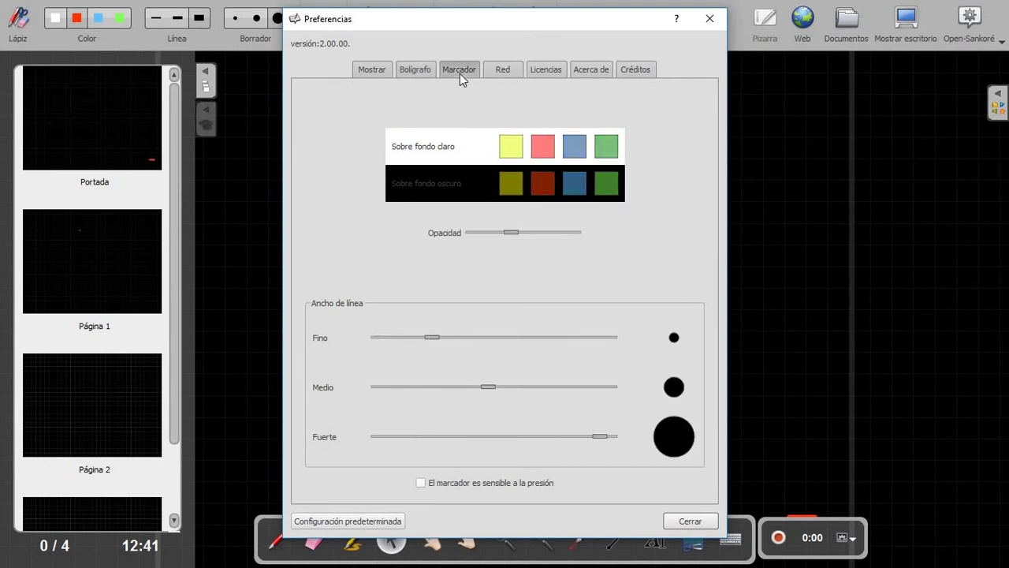
pyautogui.click(709, 18)
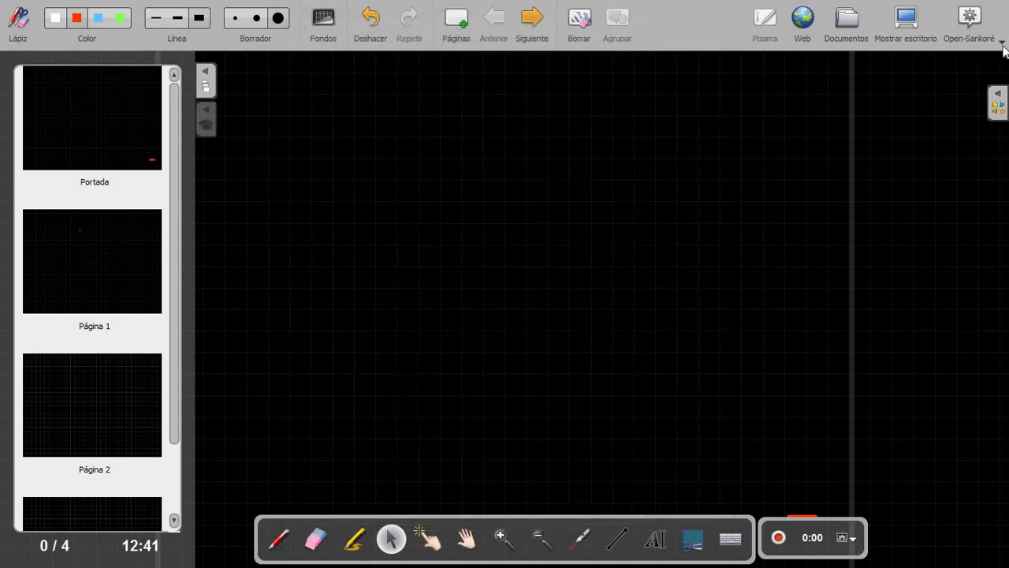
pyautogui.click(999, 46)
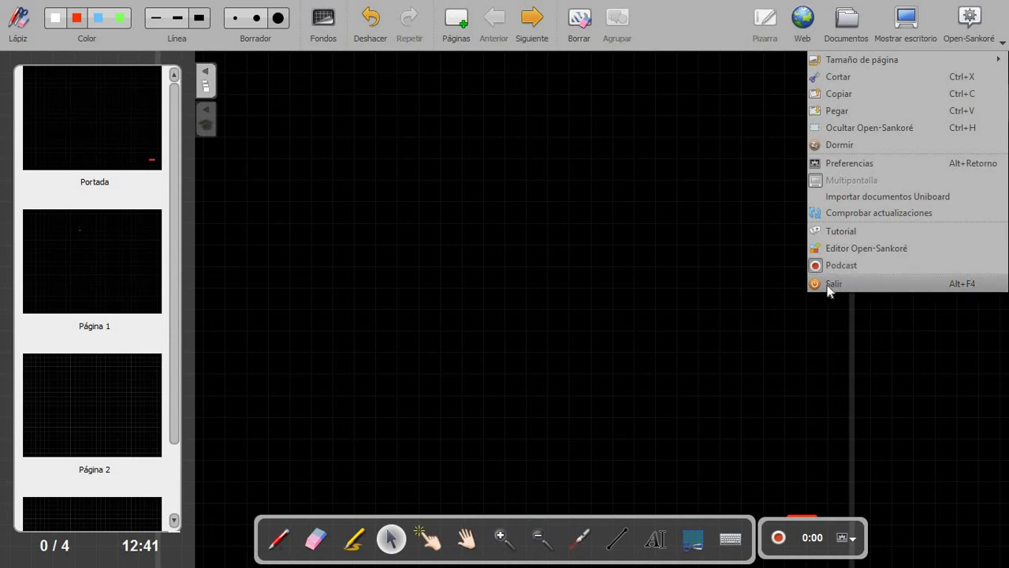
pyautogui.click(486, 222)
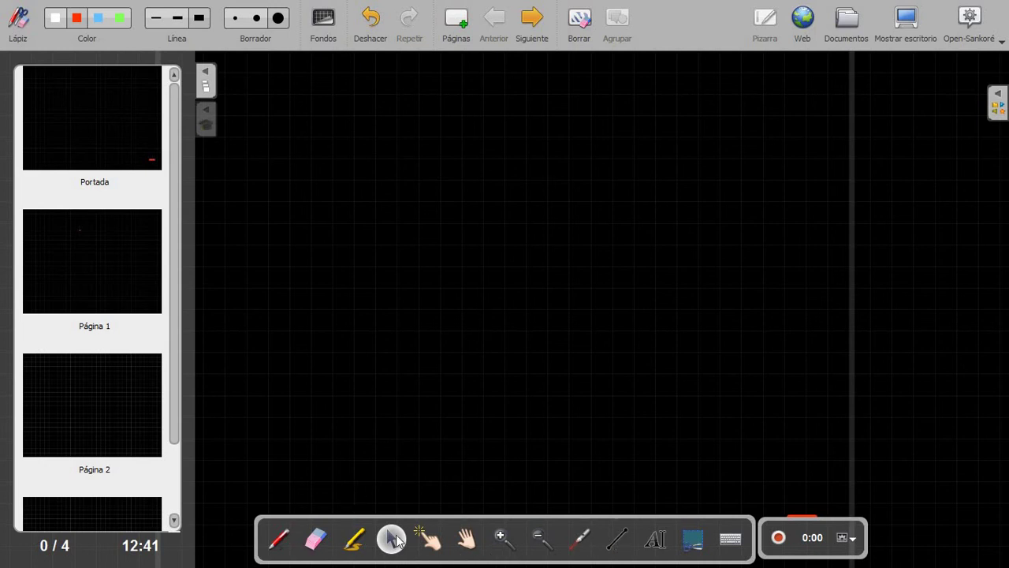
# Step: Draw a large yellow loop with the highlighter in the middle of Portada
pyautogui.click(279, 539)
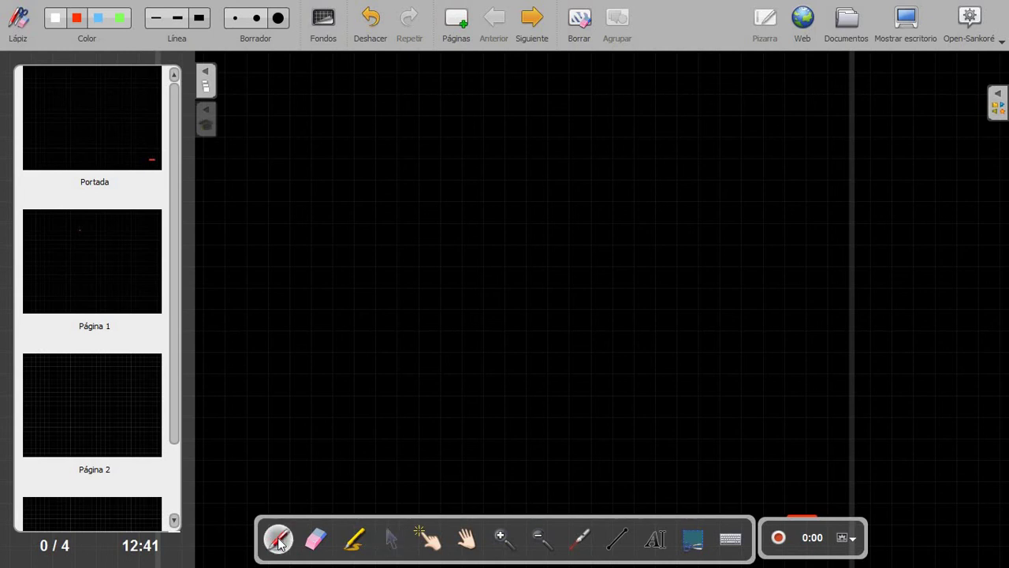
pyautogui.click(315, 539)
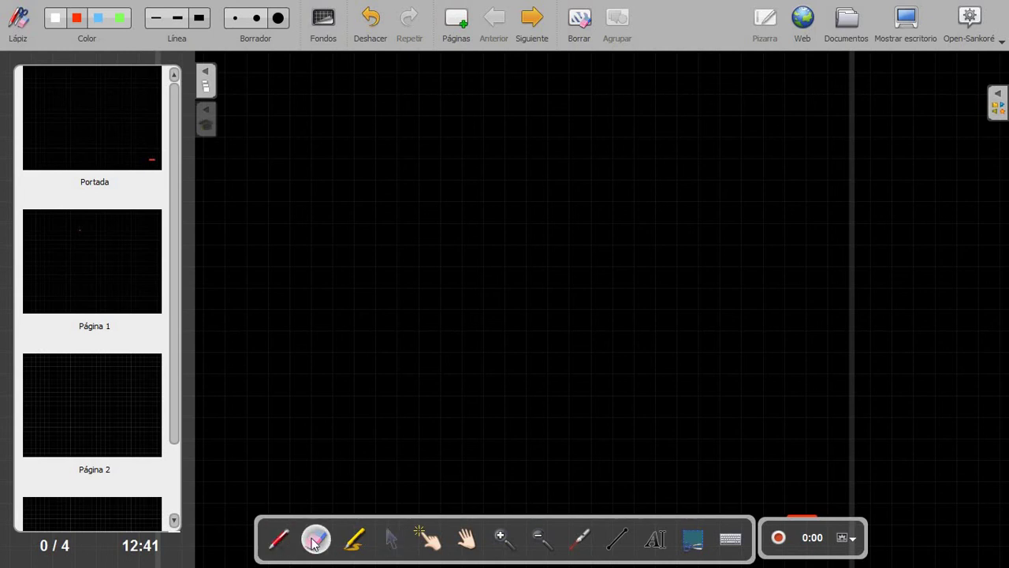
pyautogui.click(353, 540)
pyautogui.moveTo(404, 282)
pyautogui.mouseDown()
pyautogui.moveTo(596, 282)
pyautogui.moveTo(410, 221)
pyautogui.moveTo(593, 288)
pyautogui.mouseUp()
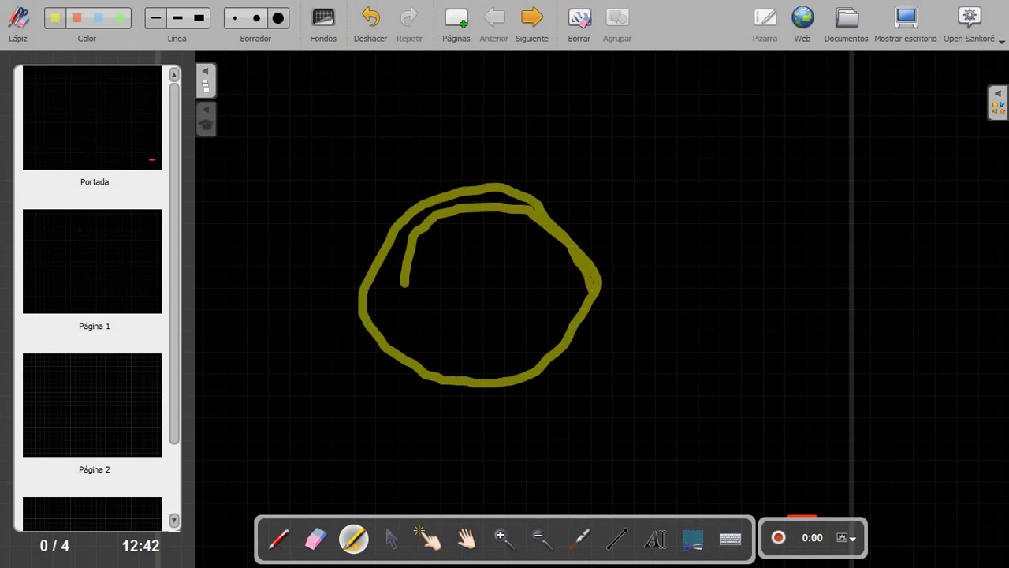
# Step: Try out the interaction and zoom-in tools and place an empty text box beside the lower edge of the yellow loop
pyautogui.click(433, 542)
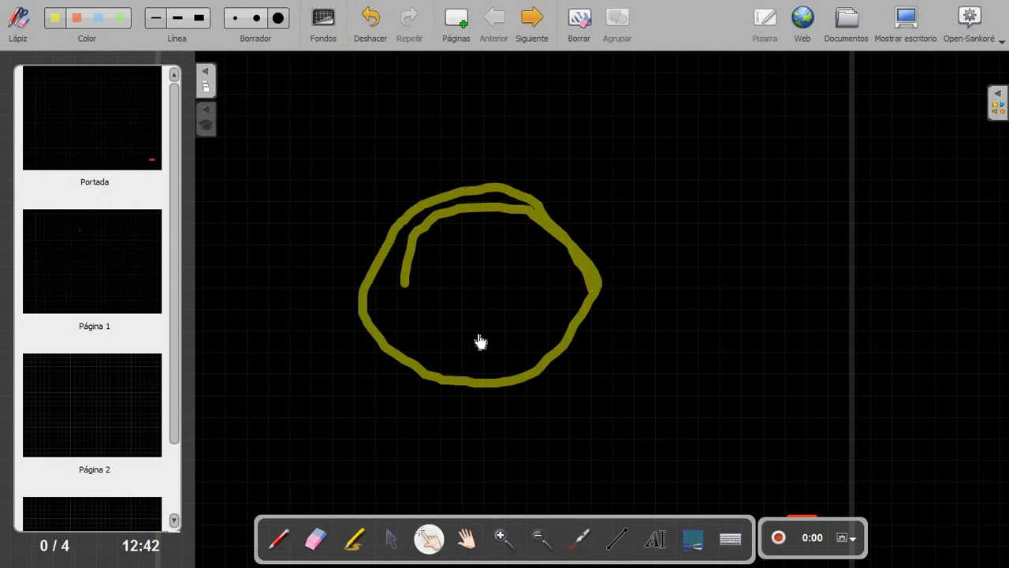
pyautogui.click(501, 539)
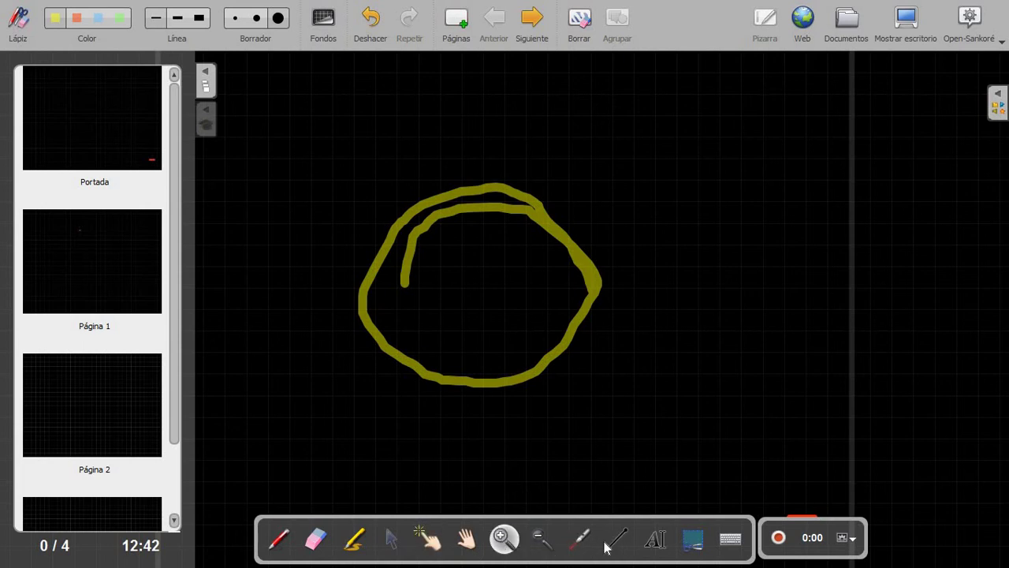
pyautogui.click(660, 544)
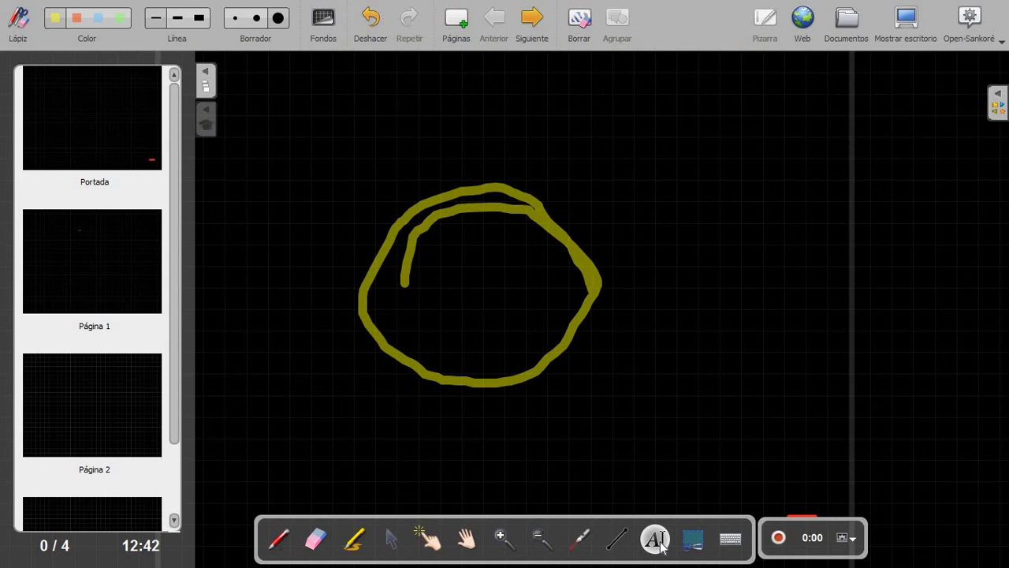
pyautogui.click(591, 392)
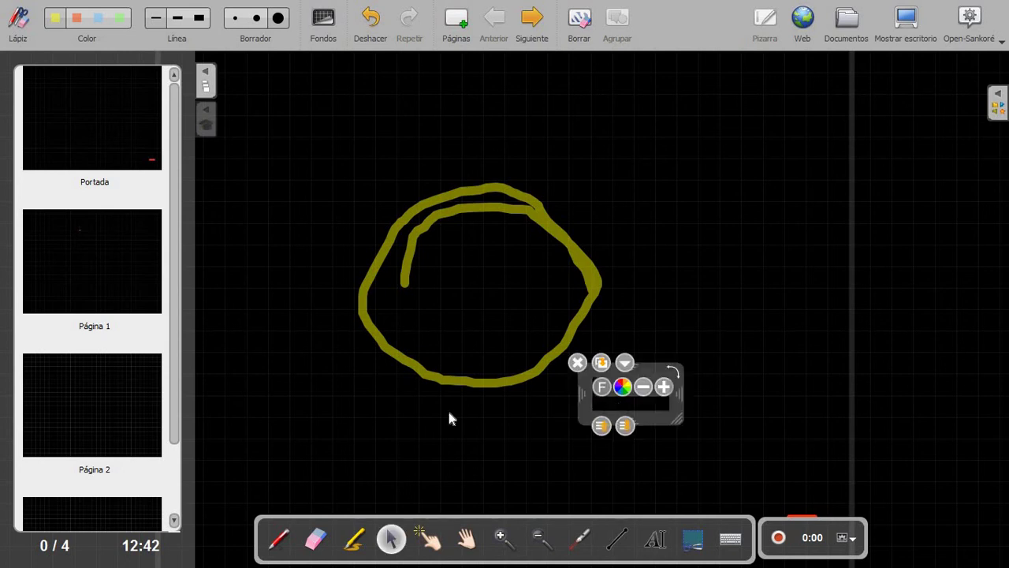
# Step: Handwrite "Hola" with the red pen above the yellow loop
pyautogui.click(277, 539)
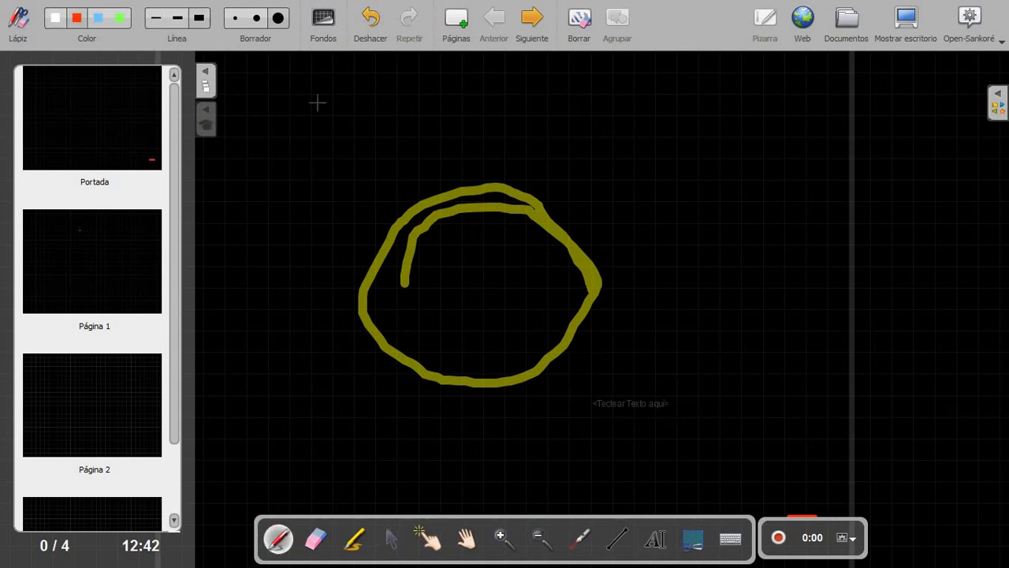
pyautogui.moveTo(316, 101); pyautogui.dragTo(321, 169)
pyautogui.moveTo(357, 94); pyautogui.dragTo(362, 167)
pyautogui.moveTo(323, 138)
pyautogui.mouseDown()
pyautogui.moveTo(360, 134)
pyautogui.moveTo(406, 152)
pyautogui.moveTo(380, 120)
pyautogui.mouseUp()
pyautogui.moveTo(431, 96); pyautogui.dragTo(432, 163)
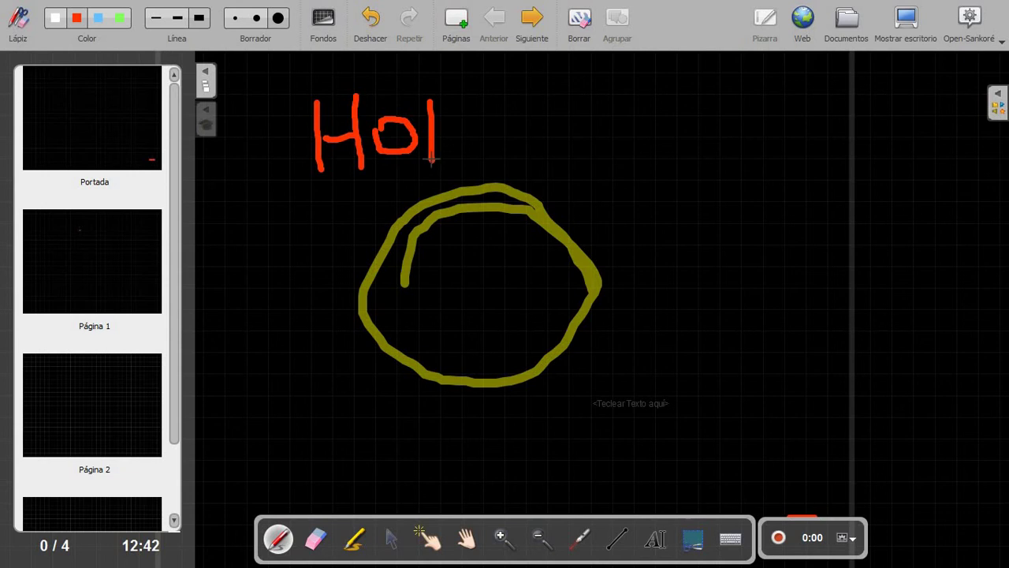
pyautogui.moveTo(465, 125)
pyautogui.mouseDown()
pyautogui.moveTo(489, 144)
pyautogui.moveTo(489, 126)
pyautogui.moveTo(512, 159)
pyautogui.mouseUp()
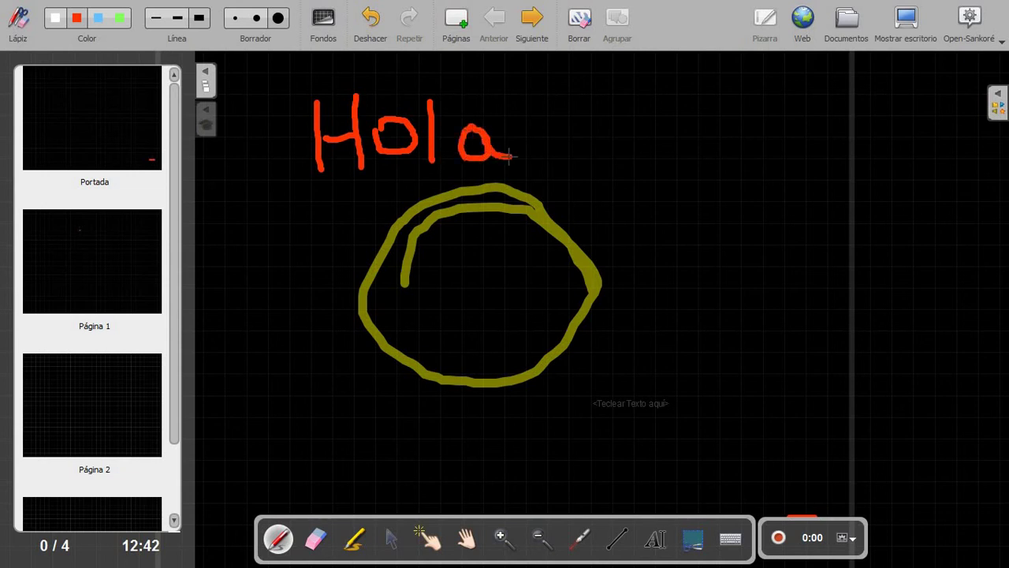
# Step: Try entering "hol" in the text box with black as its text colour, and erase it again
pyautogui.click(656, 539)
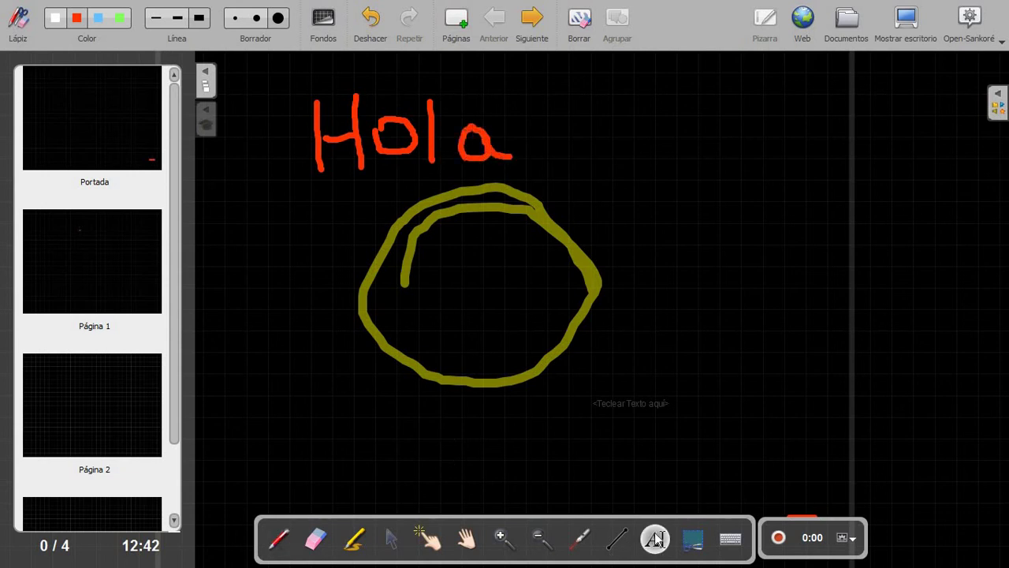
pyautogui.click(657, 408)
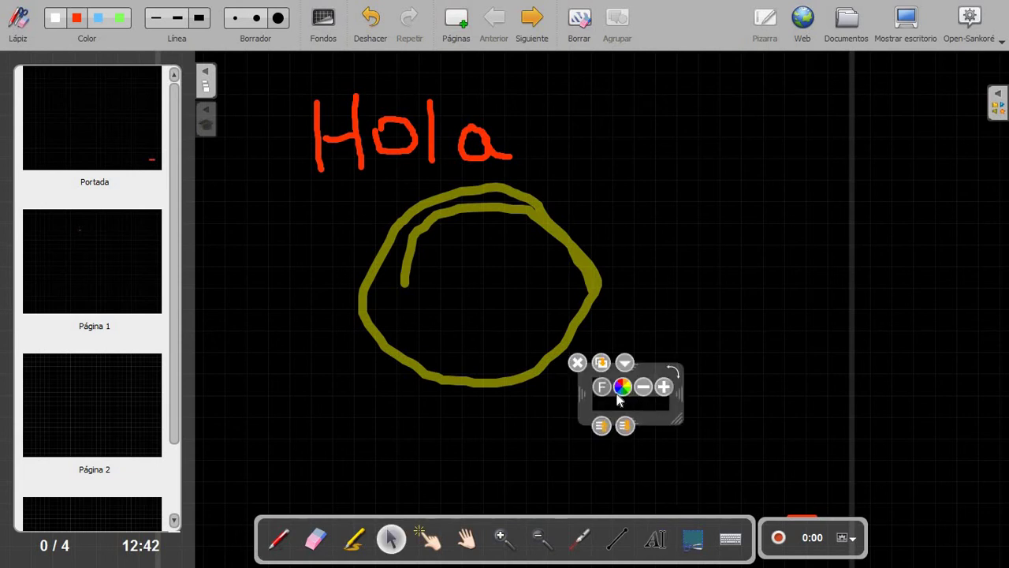
pyautogui.click(622, 386)
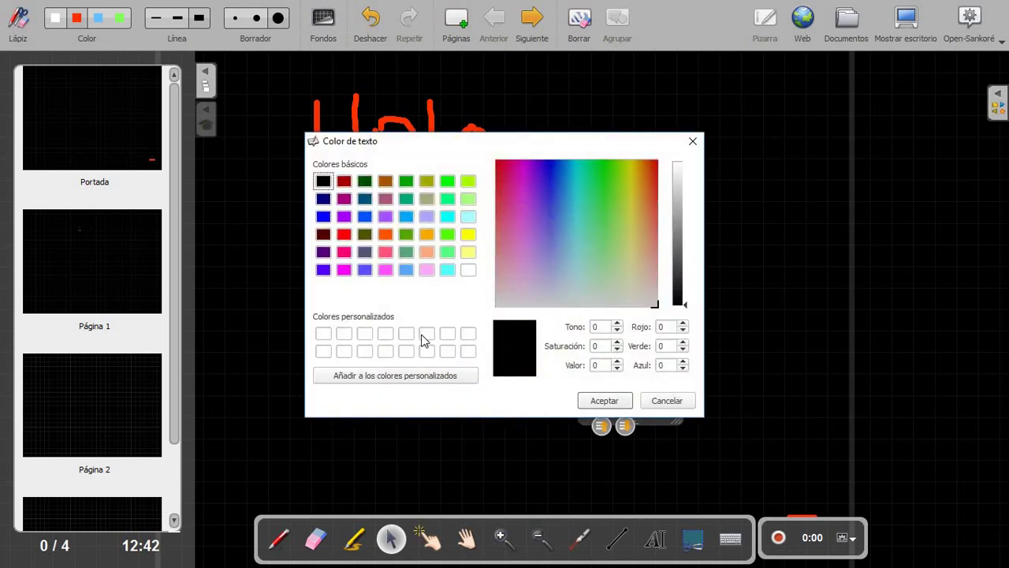
pyautogui.click(602, 400)
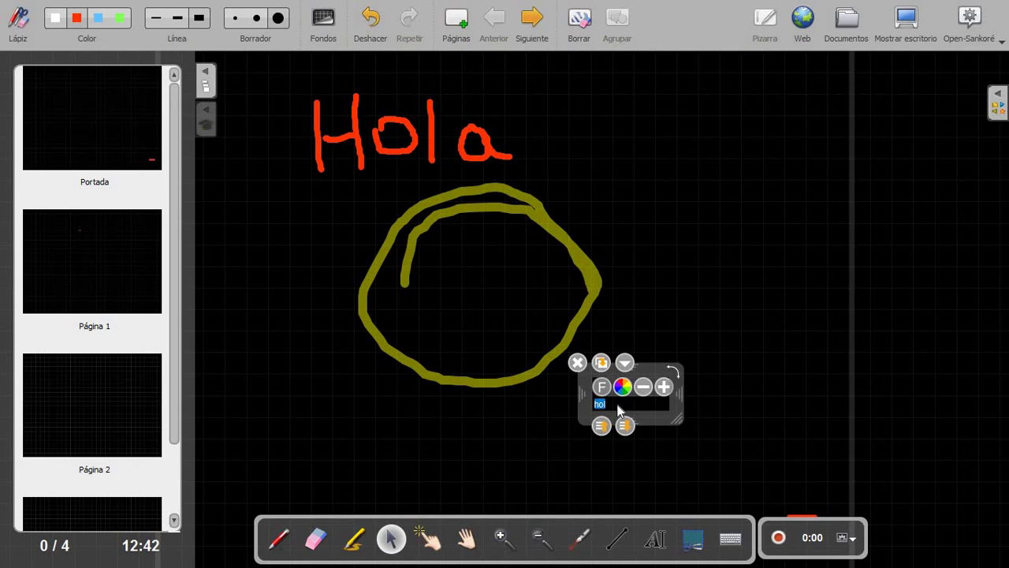
pyautogui.press('BackSpace')
pyautogui.click(590, 394)
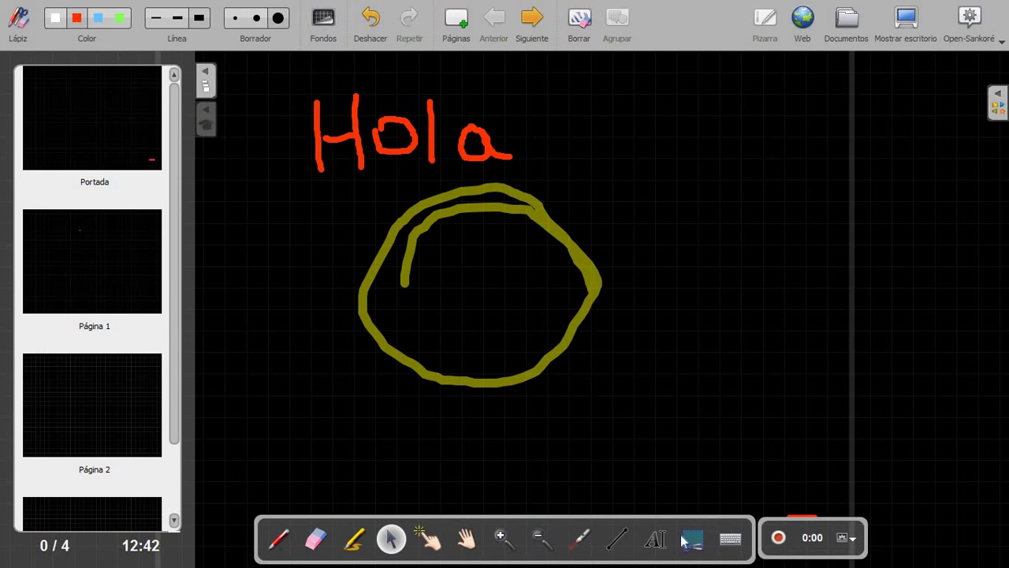
# Step: Demonstrate the on-screen keyboard by using its space bar, hiding it and showing it again
pyautogui.click(655, 539)
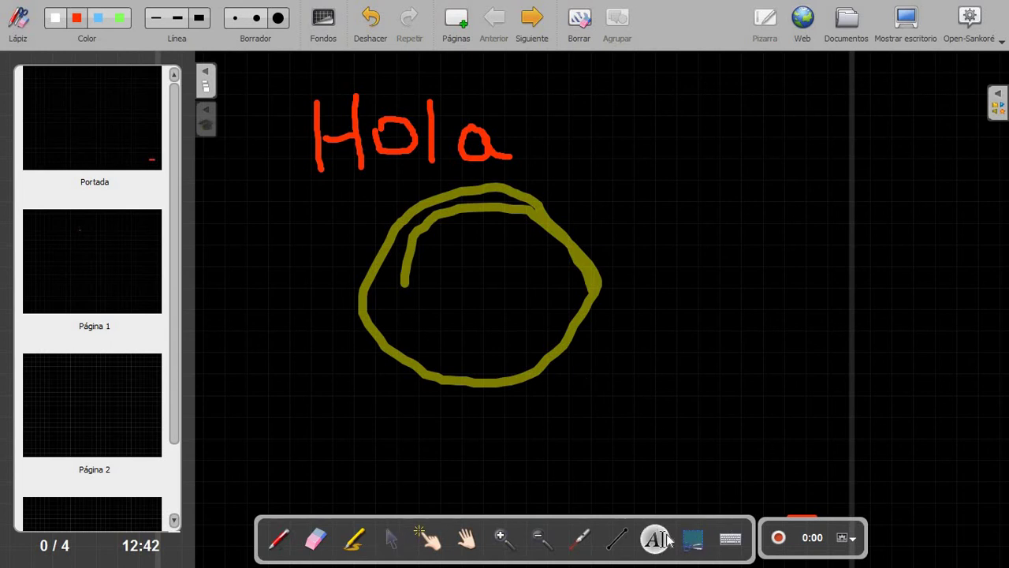
pyautogui.click(740, 543)
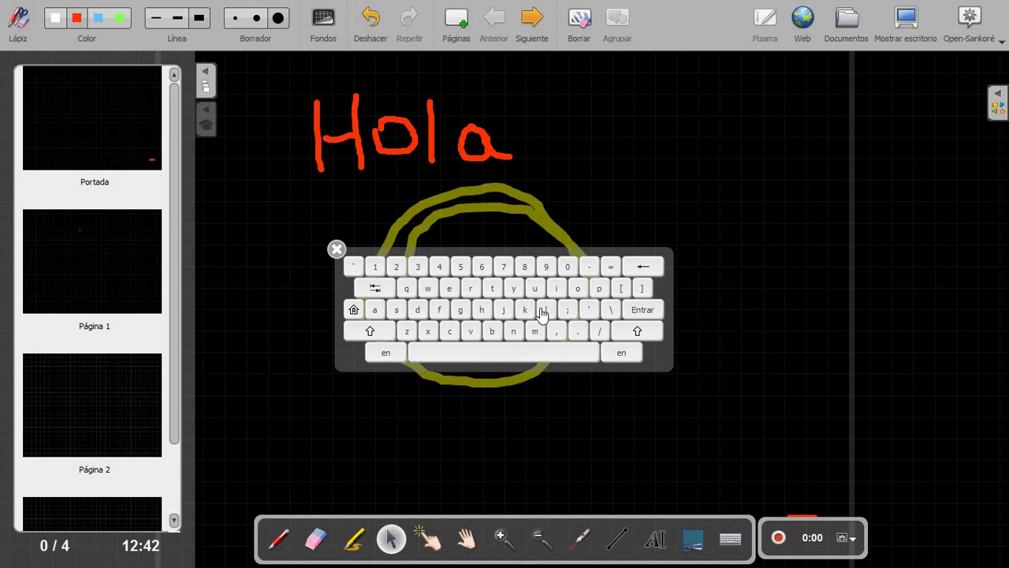
pyautogui.click(449, 352)
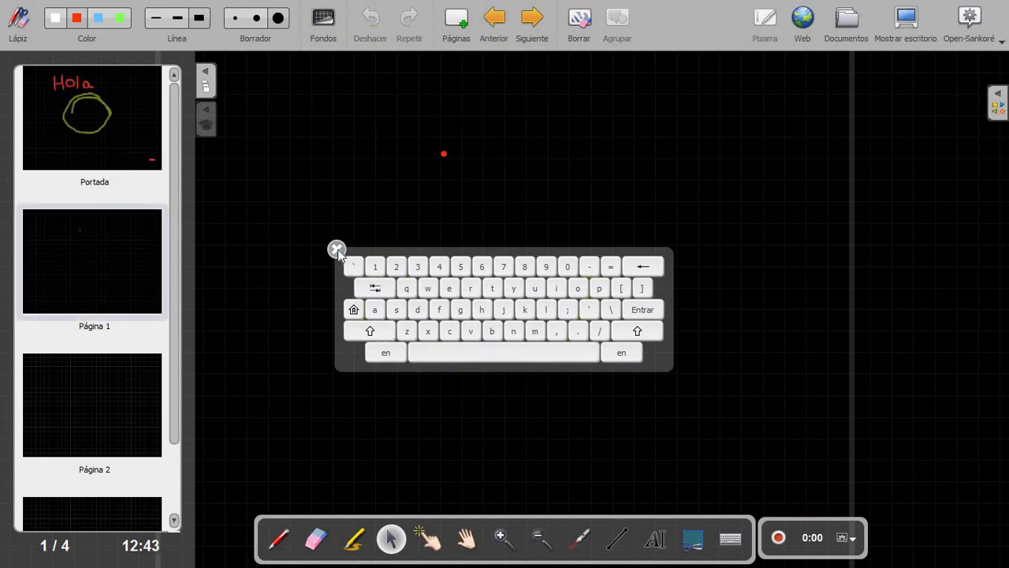
pyautogui.click(337, 249)
pyautogui.click(281, 539)
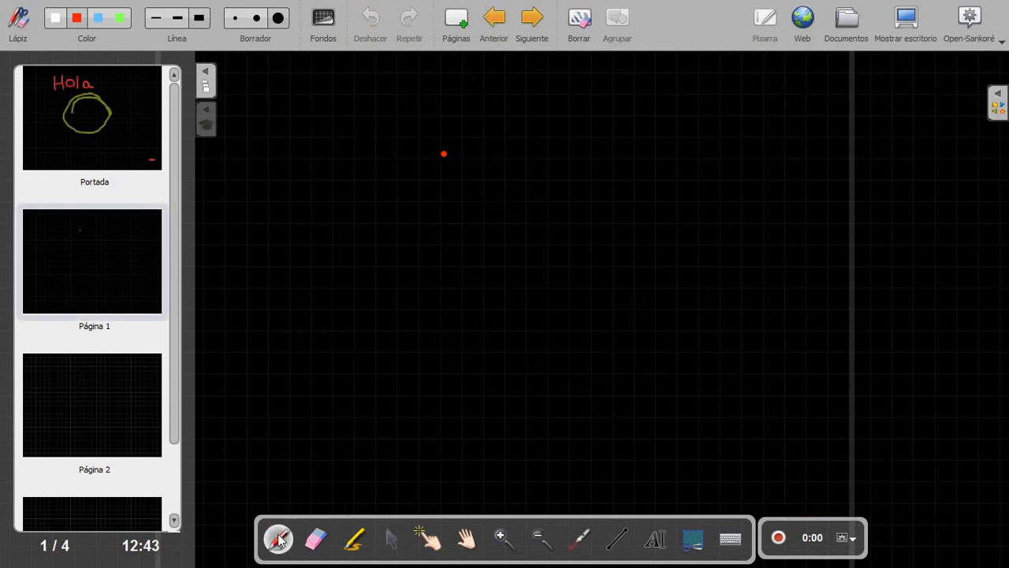
pyautogui.click(730, 539)
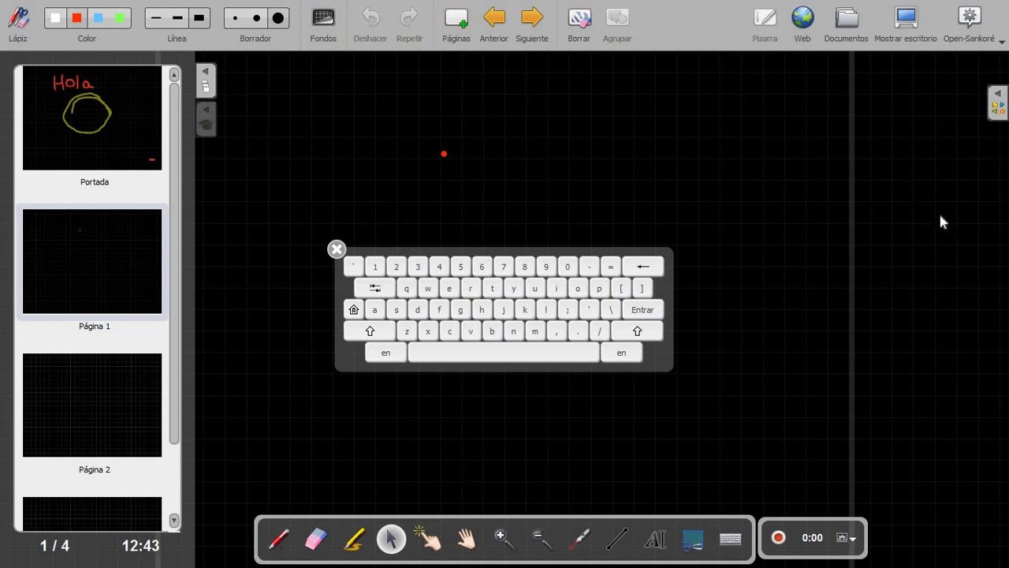
# Step: Show the media library, hide the on-screen keyboard, and view the video item in the Sciences folder of Películas
pyautogui.click(1000, 96)
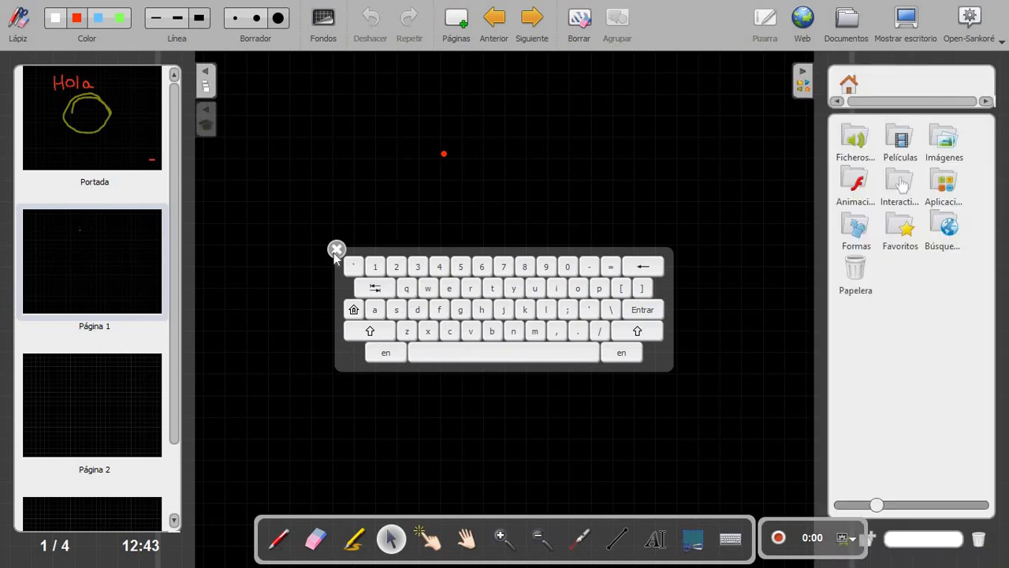
pyautogui.click(336, 250)
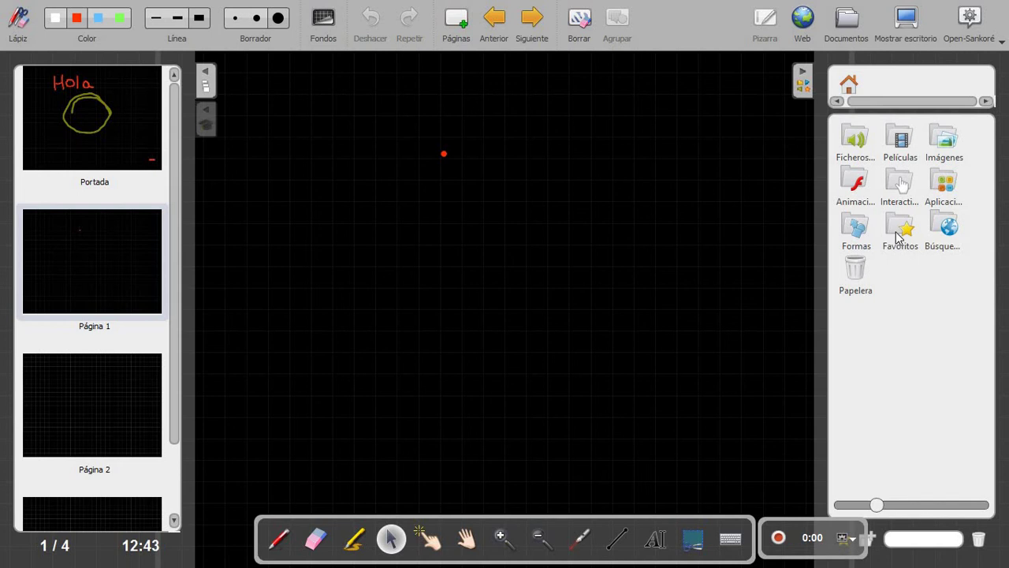
pyautogui.click(901, 145)
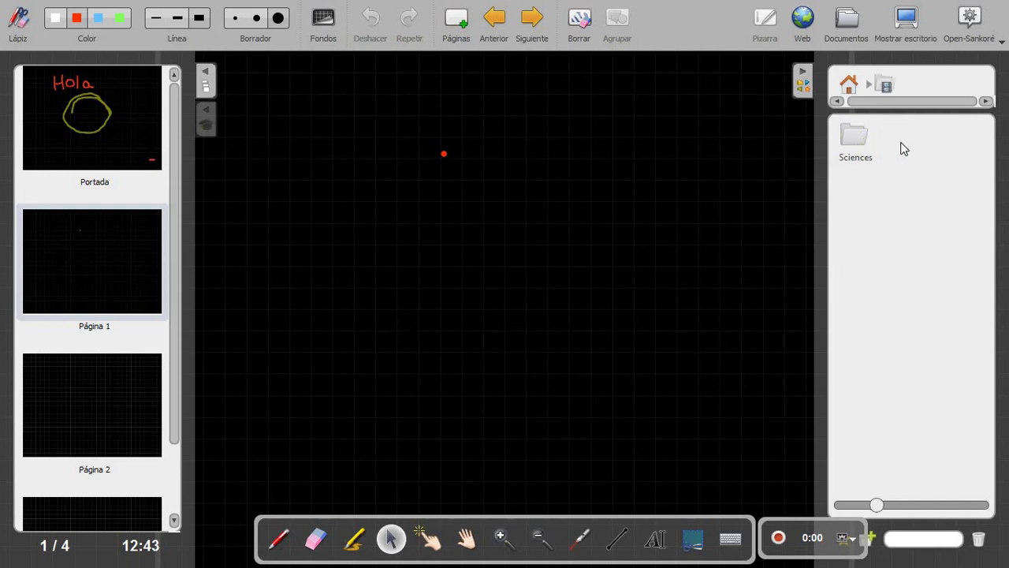
pyautogui.click(860, 149)
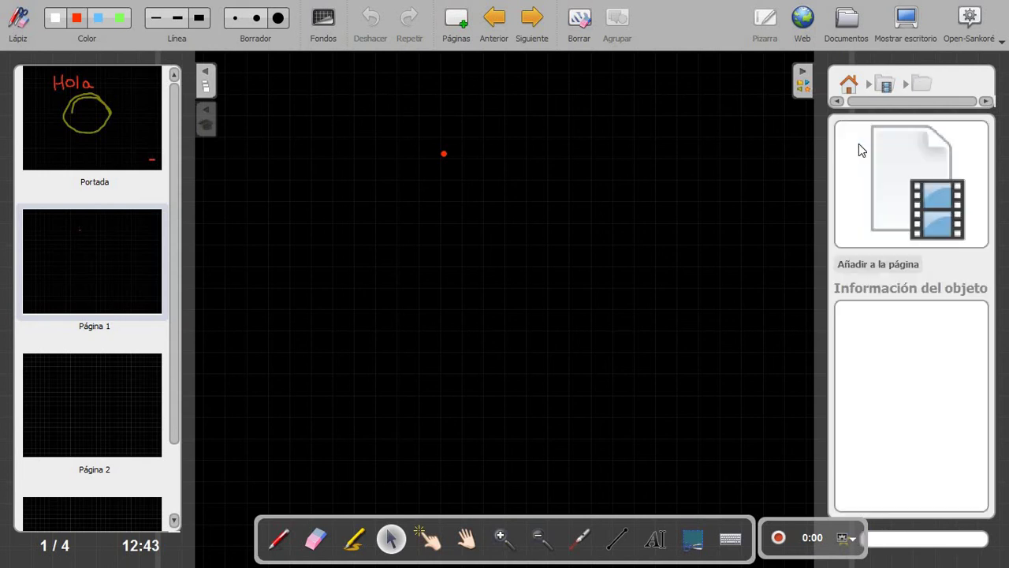
# Step: Add the plant video from the media library to the page and move it toward the page's upper left
pyautogui.click(870, 266)
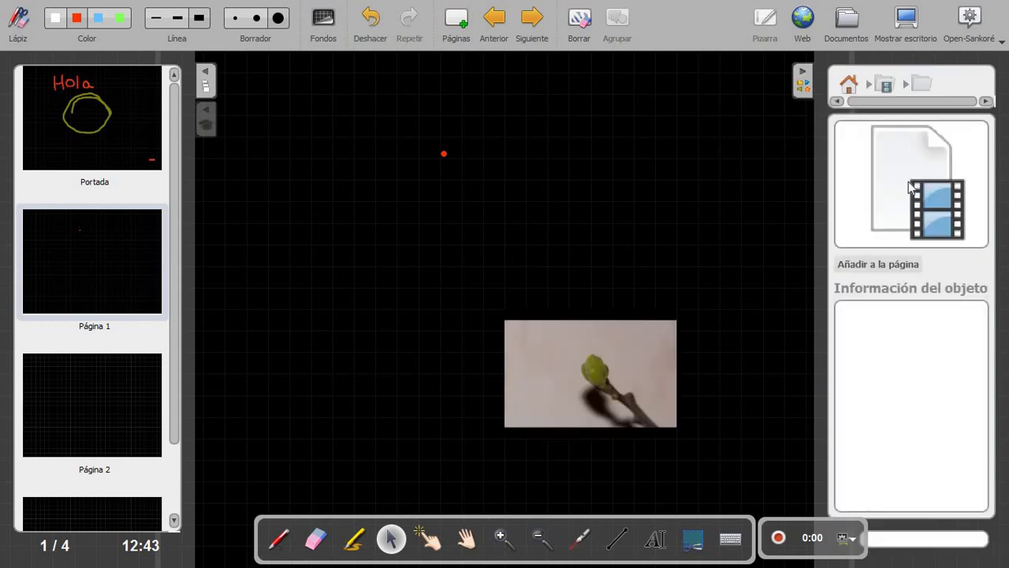
pyautogui.click(545, 376)
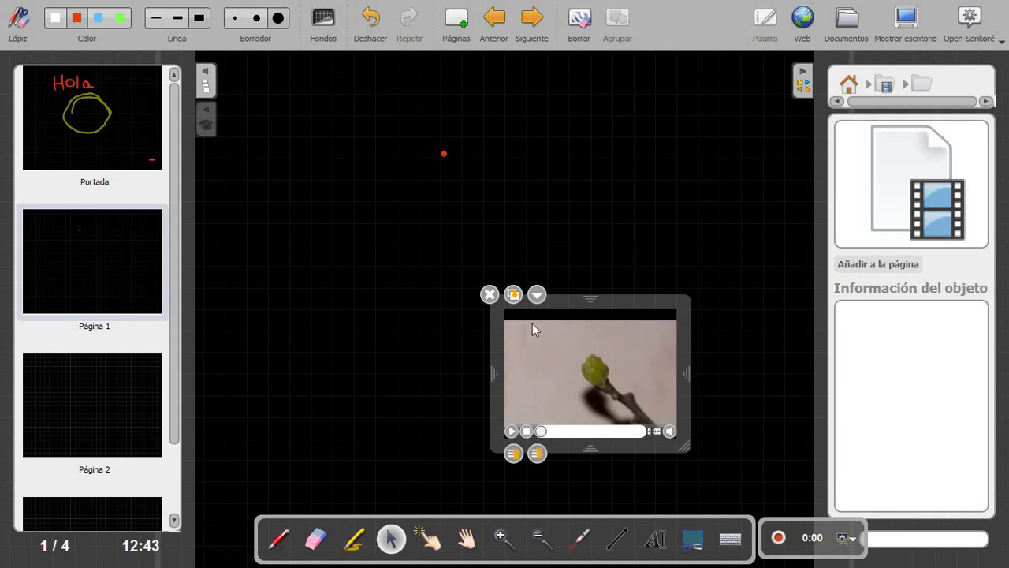
pyautogui.moveTo(664, 300); pyautogui.dragTo(540, 187)
pyautogui.moveTo(492, 149); pyautogui.dragTo(480, 134)
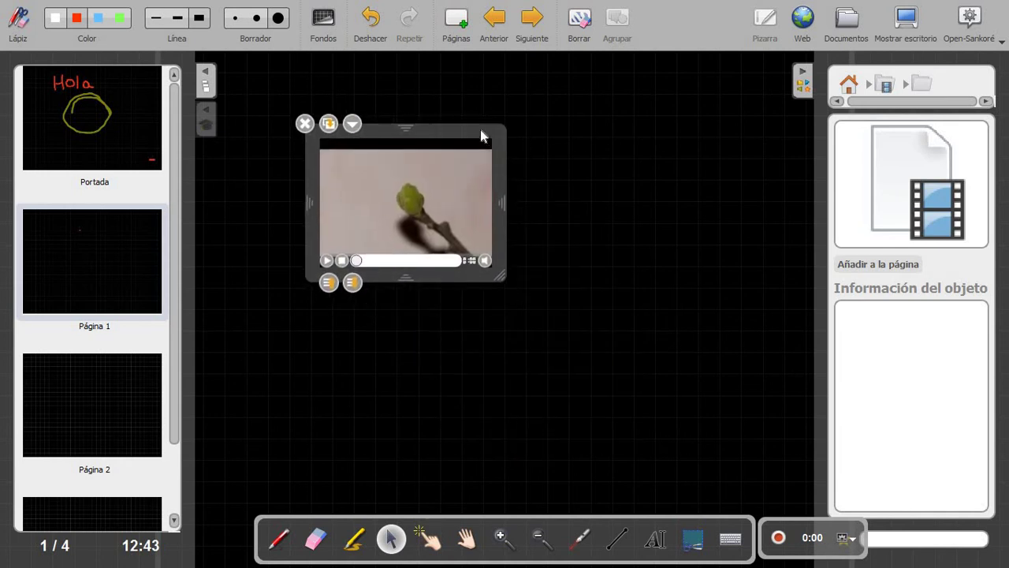
# Step: Enlarge the video frame to play the plant clip, and delete it from the page
pyautogui.moveTo(503, 283); pyautogui.dragTo(751, 361)
pyautogui.click(326, 341)
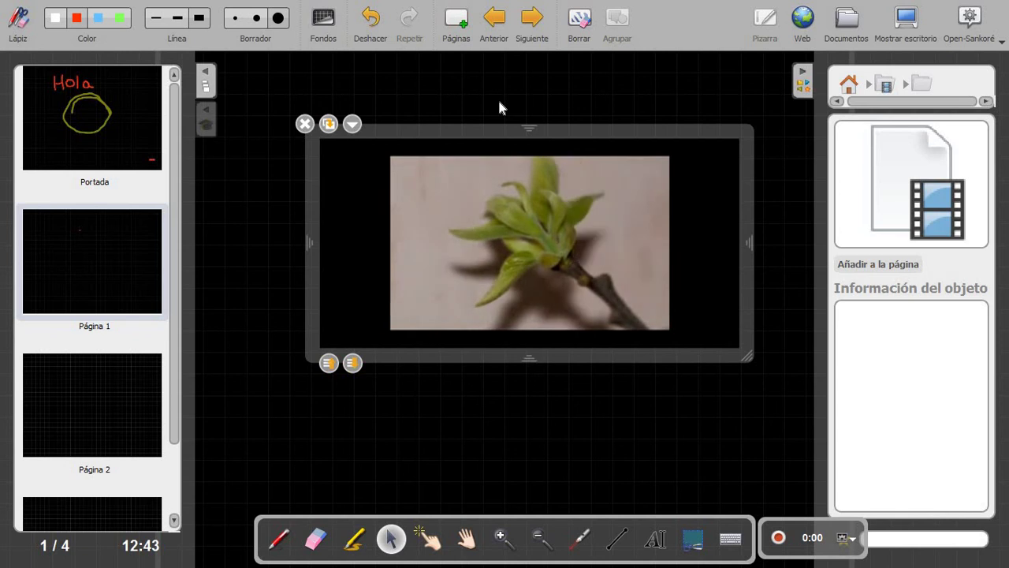
pyautogui.click(304, 123)
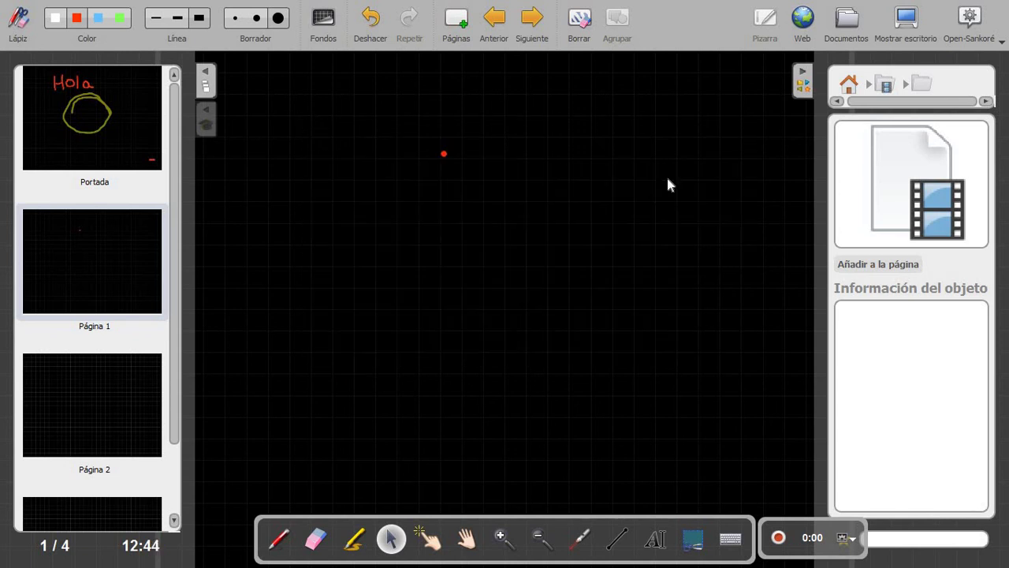
# Step: Change the page background to plain white and erase the red dot with the largest eraser
pyautogui.click(320, 24)
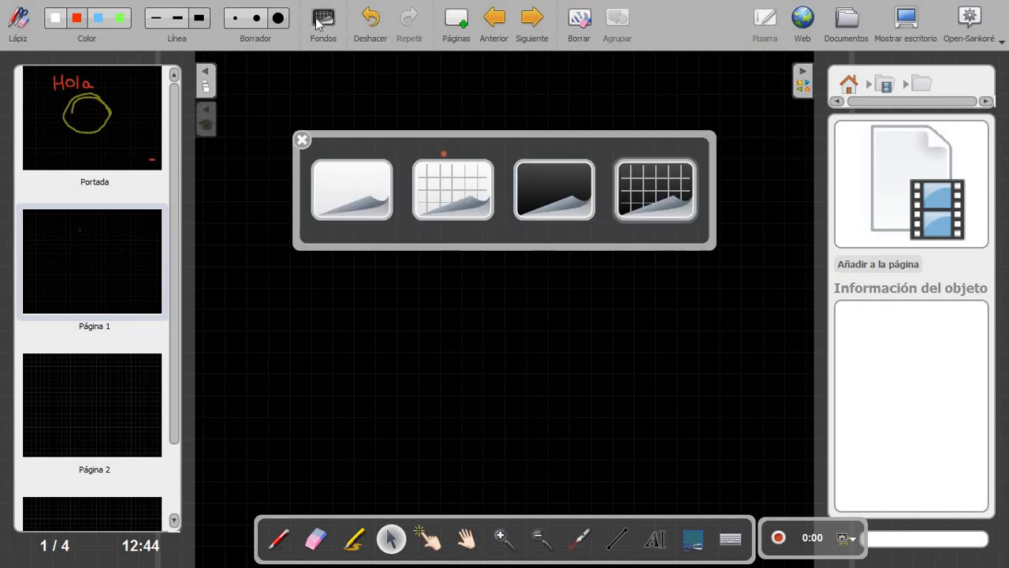
pyautogui.click(378, 185)
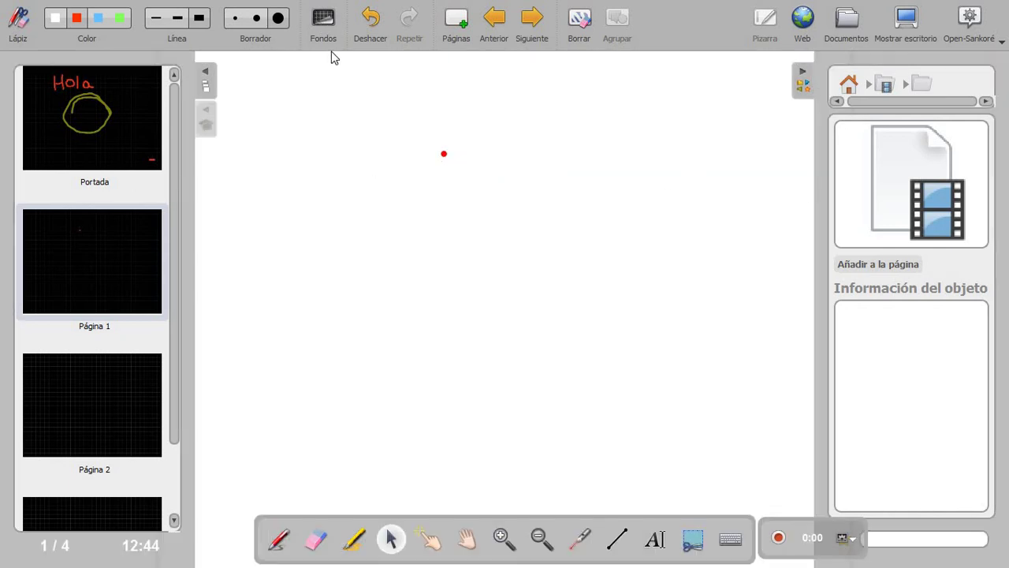
pyautogui.click(278, 19)
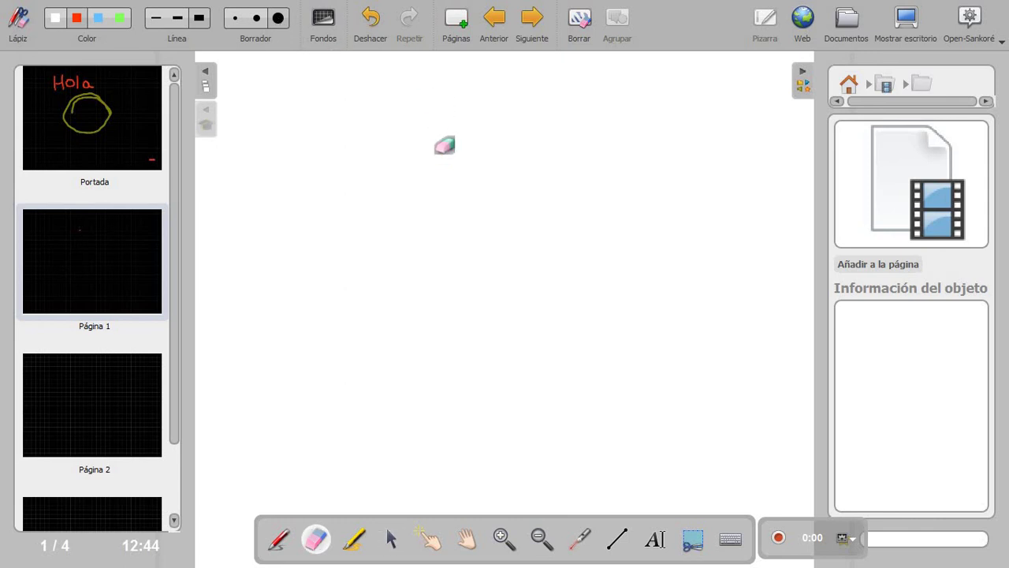
# Step: Add the picture of two people from the Actions folder of Imágenes to the page
pyautogui.click(849, 84)
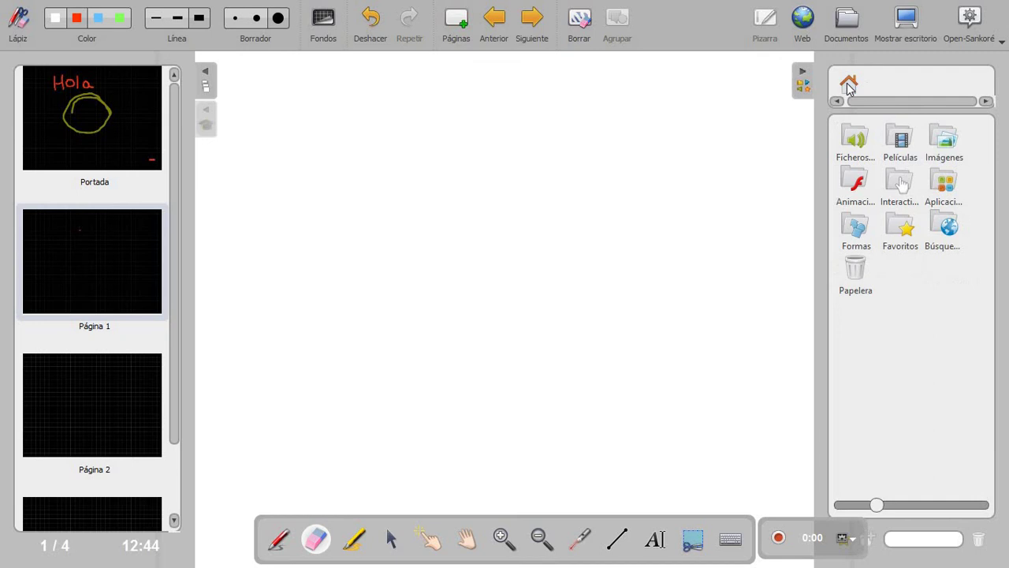
pyautogui.click(948, 141)
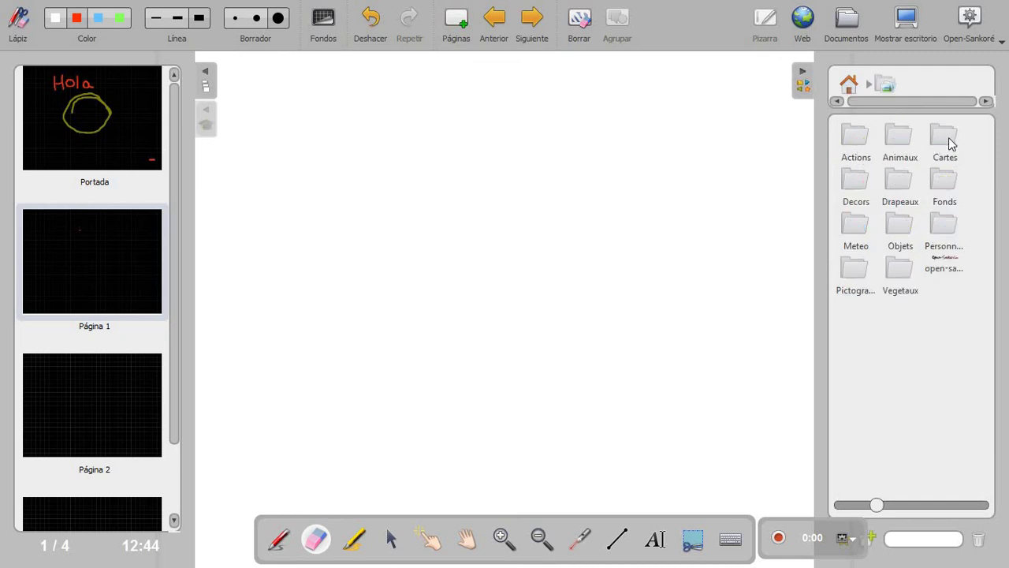
pyautogui.doubleClick(858, 141)
pyautogui.click(856, 138)
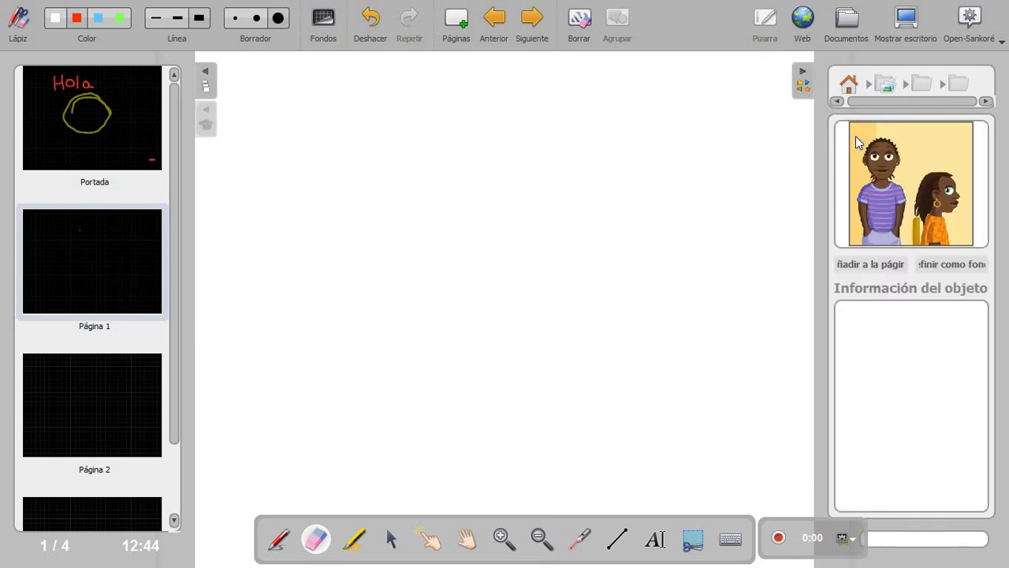
pyautogui.click(878, 269)
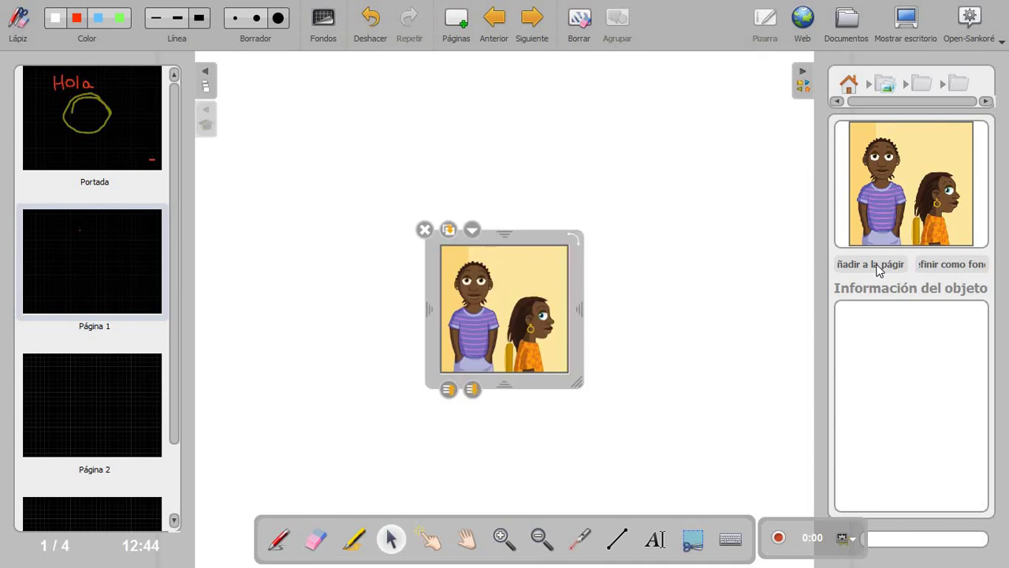
# Step: Move one copy of the picture to the page's upper left and delete the duplicate in the centre
pyautogui.moveTo(515, 235); pyautogui.dragTo(406, 98)
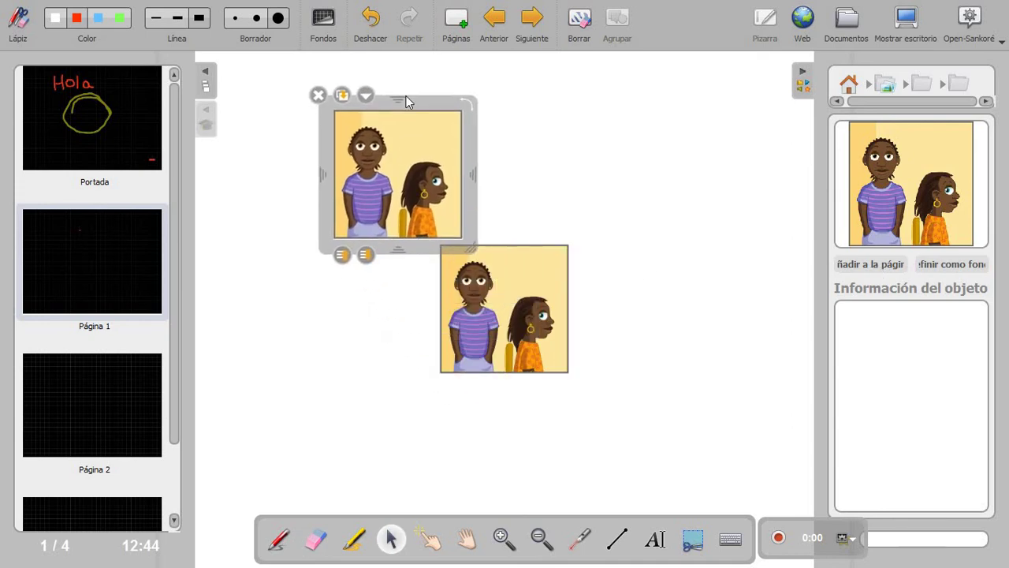
pyautogui.click(502, 209)
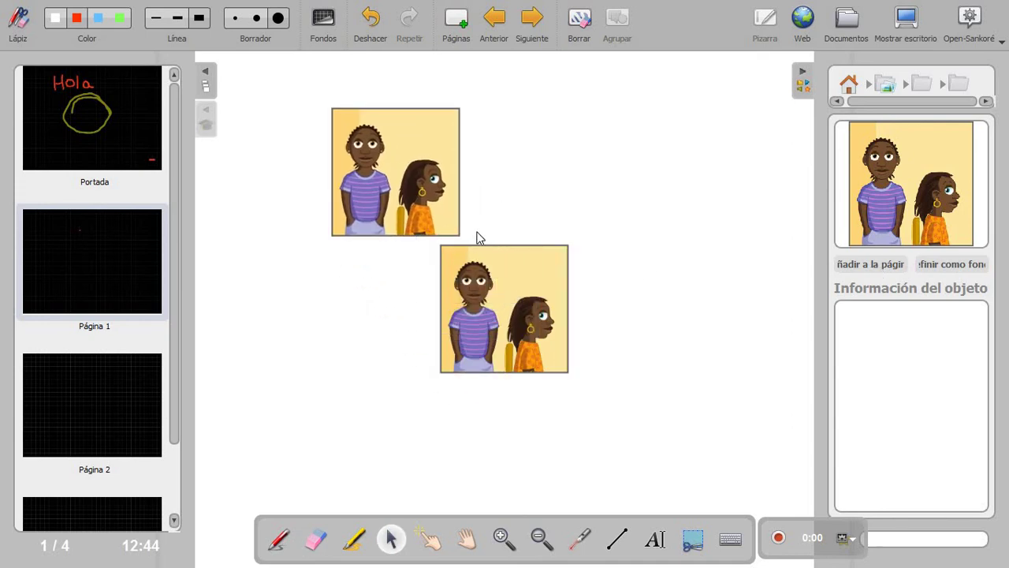
pyautogui.click(487, 335)
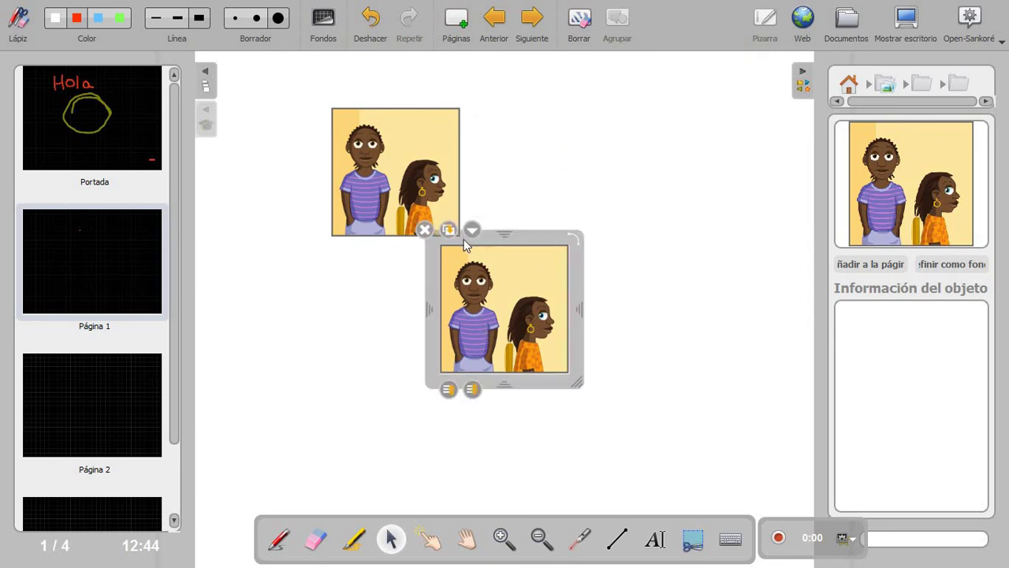
pyautogui.click(424, 229)
# Step: Shrink the remaining picture to less than half its size and delete it from the page
pyautogui.click(408, 193)
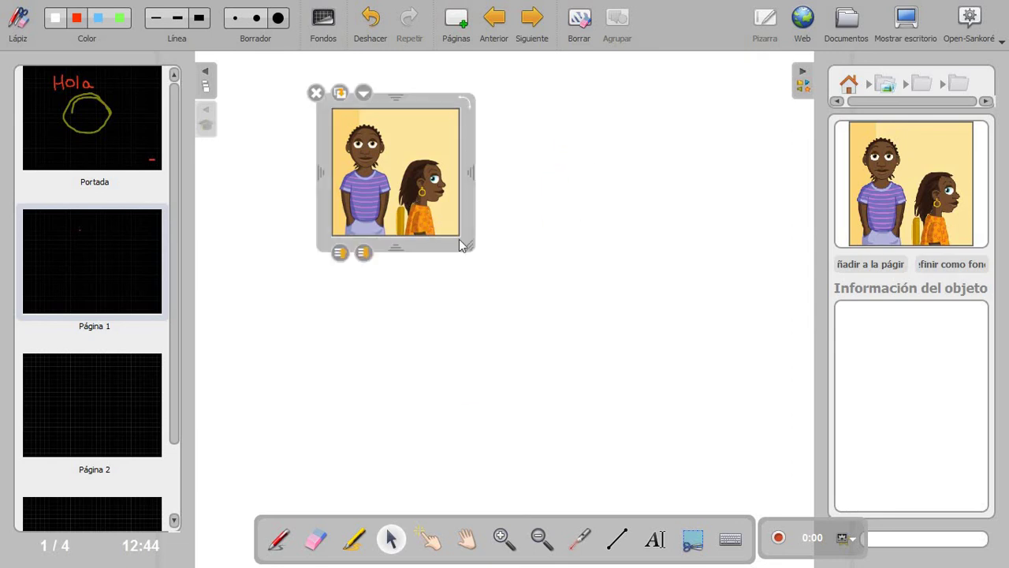
pyautogui.moveTo(480, 256)
pyautogui.mouseDown()
pyautogui.moveTo(602, 302)
pyautogui.moveTo(676, 354)
pyautogui.moveTo(479, 263)
pyautogui.mouseUp()
pyautogui.moveTo(533, 308); pyautogui.dragTo(347, 222)
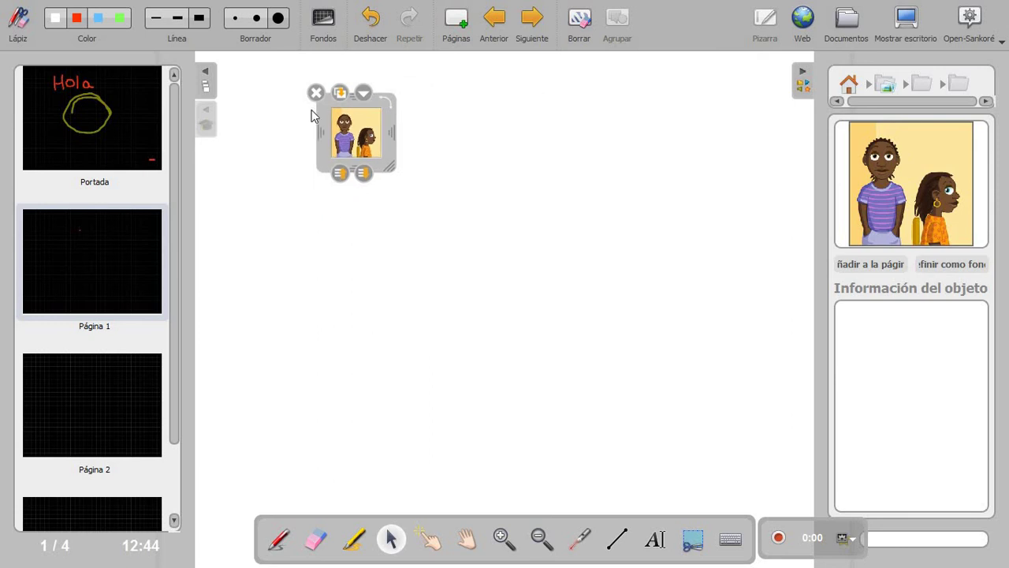
pyautogui.click(314, 94)
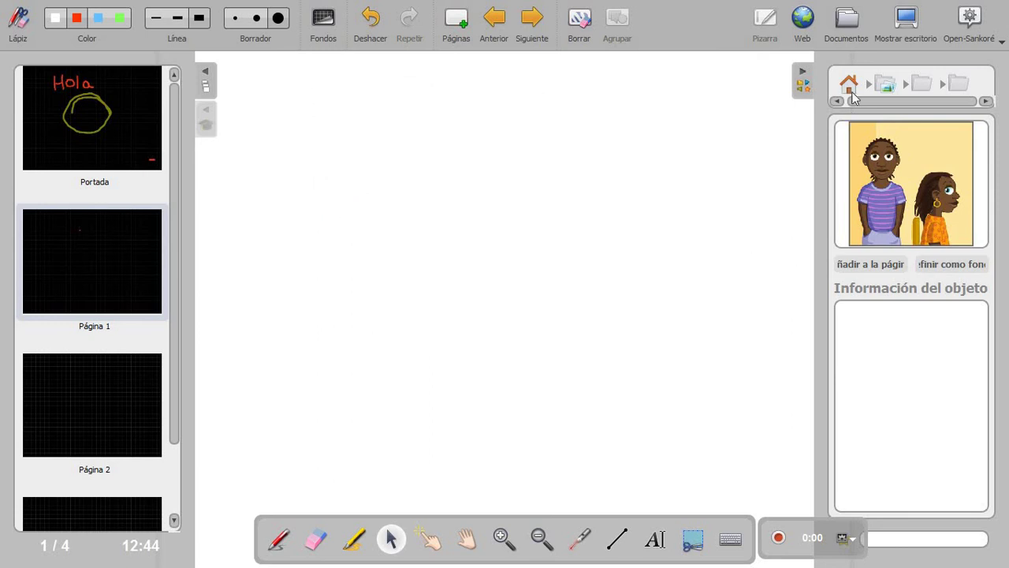
# Step: Add the Calcul activity from the media library's interactive activities folder to the page
pyautogui.click(849, 84)
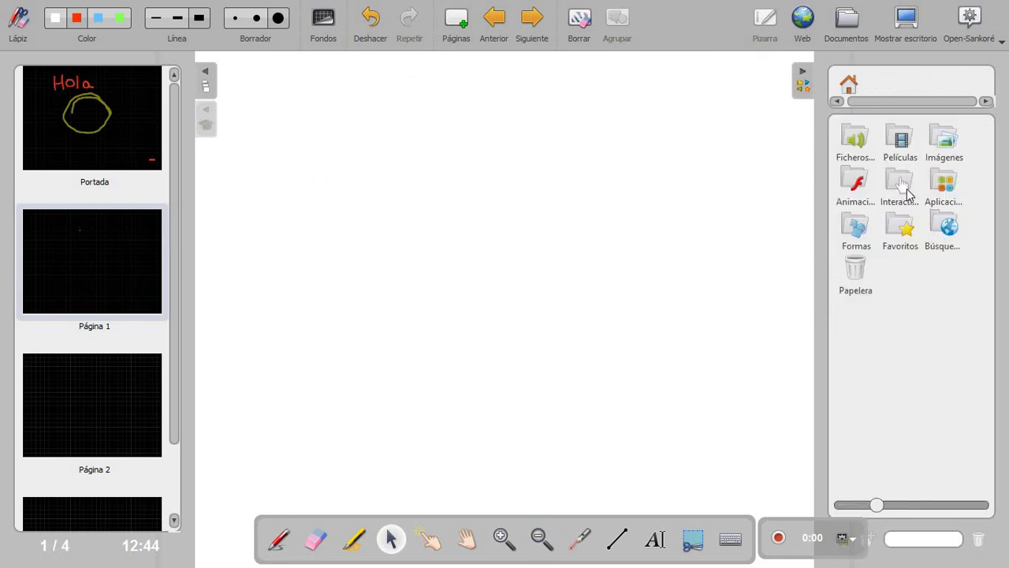
pyautogui.click(901, 187)
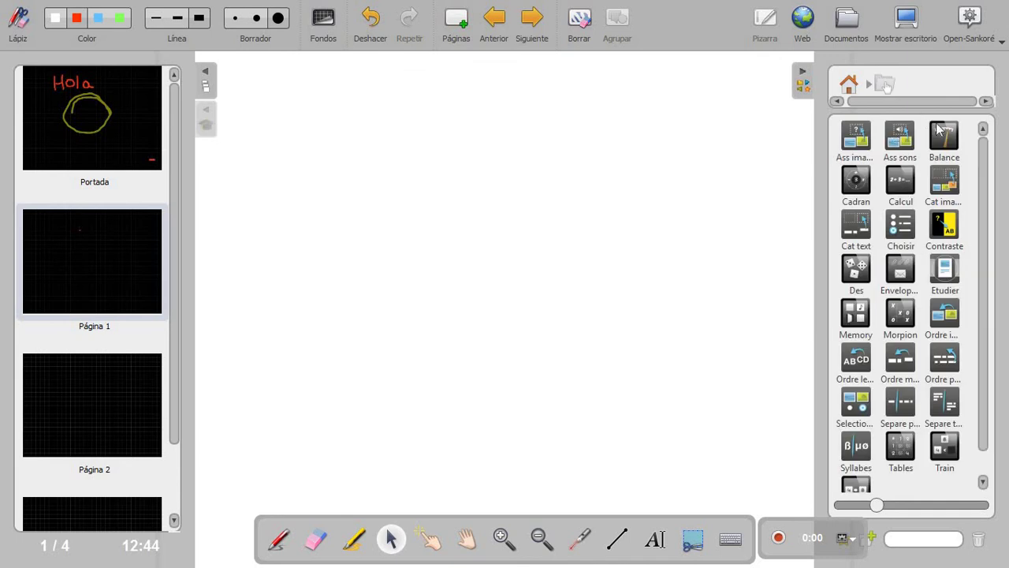
pyautogui.click(896, 183)
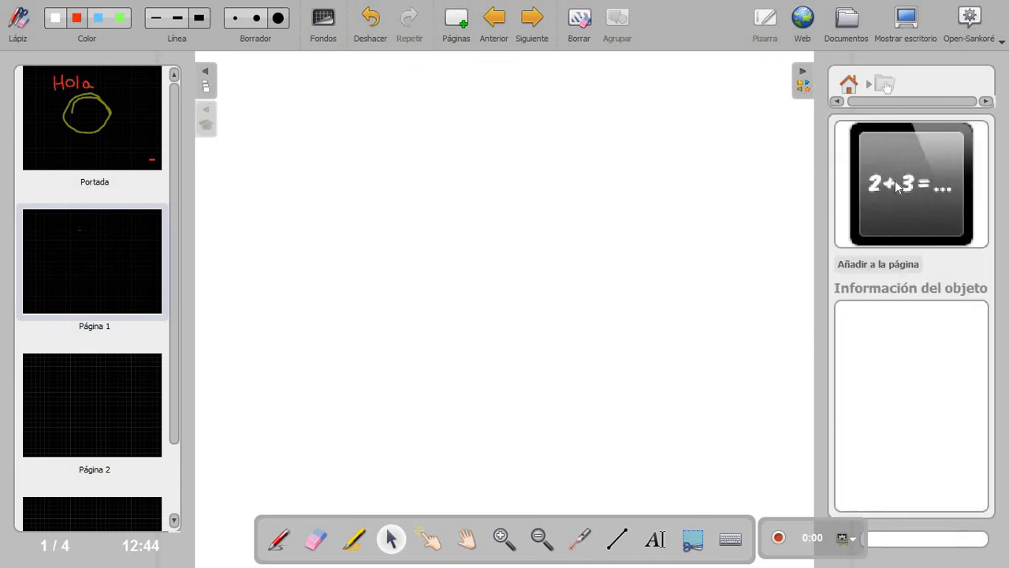
pyautogui.click(884, 266)
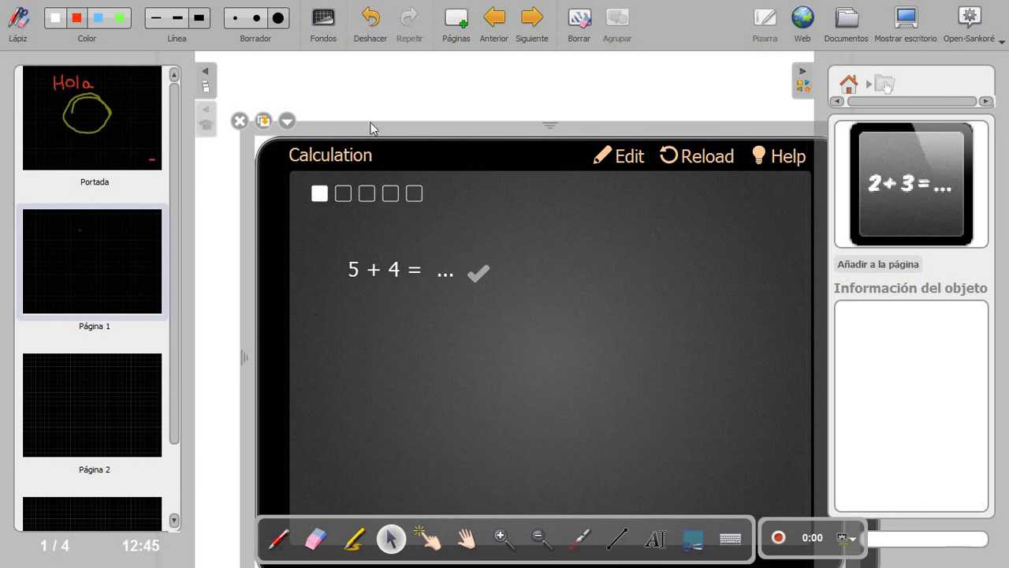
# Step: Reposition the Calculation activity near the top of the page, and delete both copies of it
pyautogui.moveTo(414, 125); pyautogui.dragTo(368, 107)
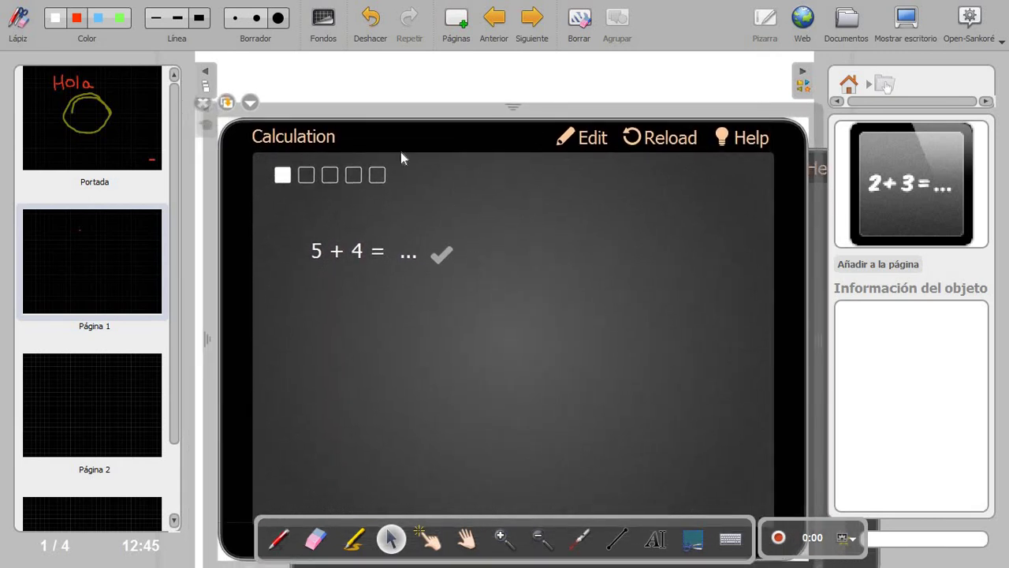
pyautogui.moveTo(453, 104); pyautogui.dragTo(459, 97)
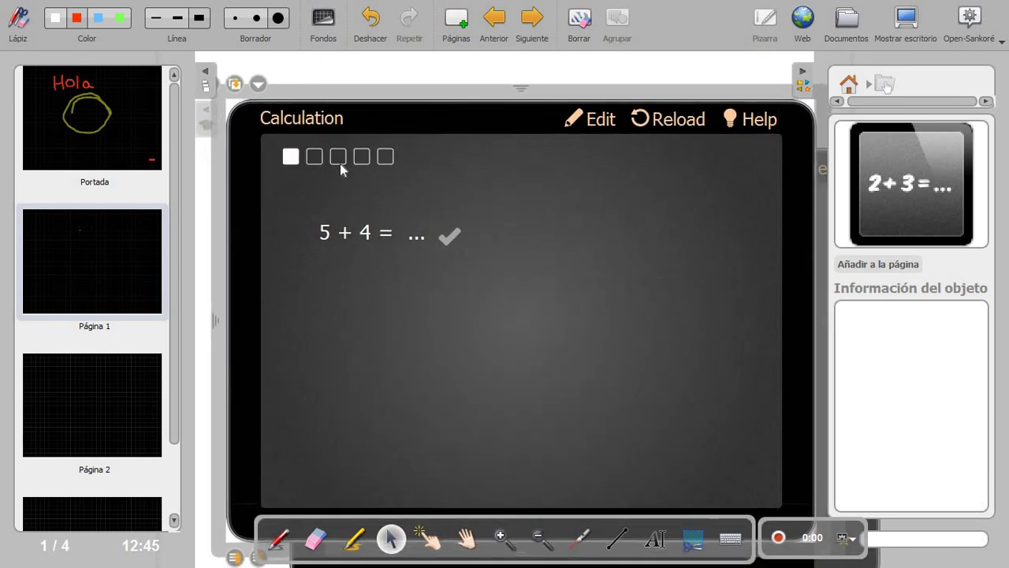
pyautogui.moveTo(378, 91); pyautogui.dragTo(397, 98)
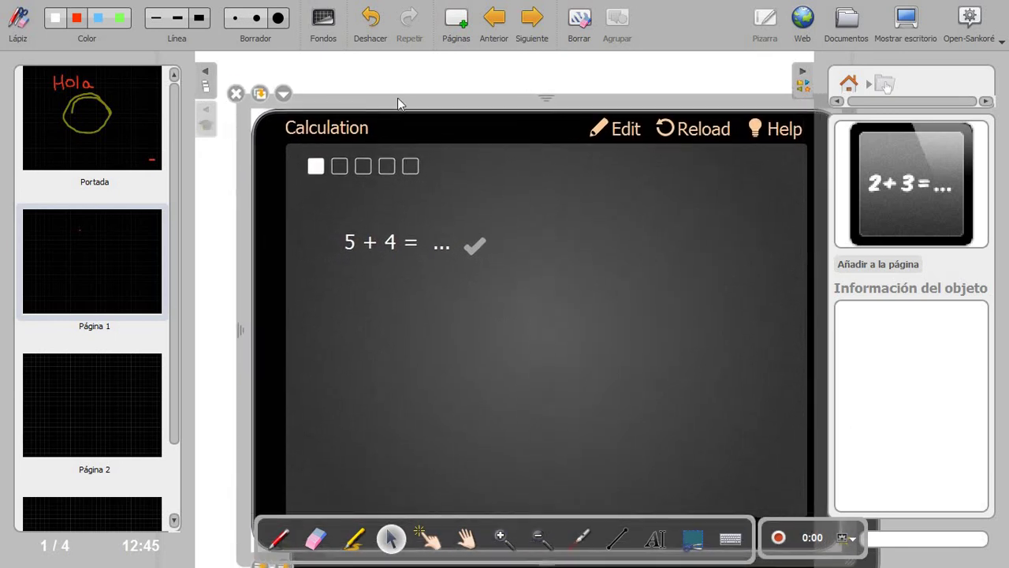
pyautogui.click(240, 91)
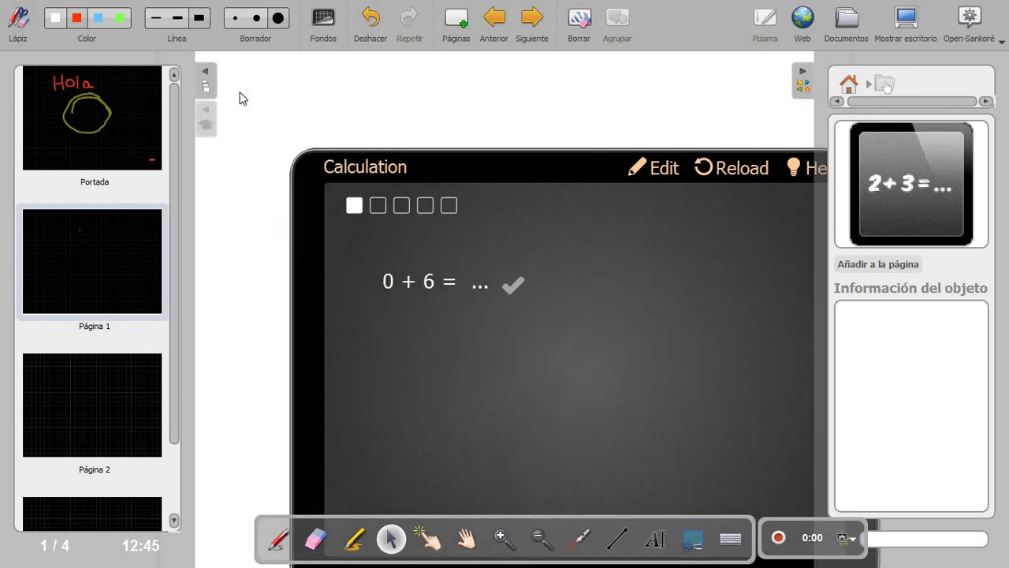
pyautogui.click(311, 178)
pyautogui.click(275, 134)
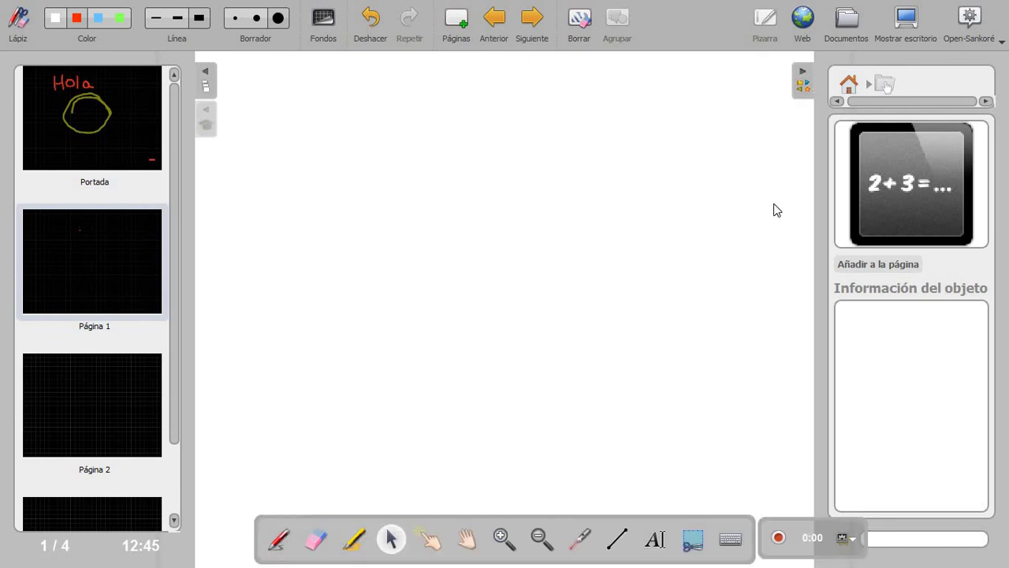
# Step: Add a Flash animation from the media library's animations folder to the page
pyautogui.click(850, 83)
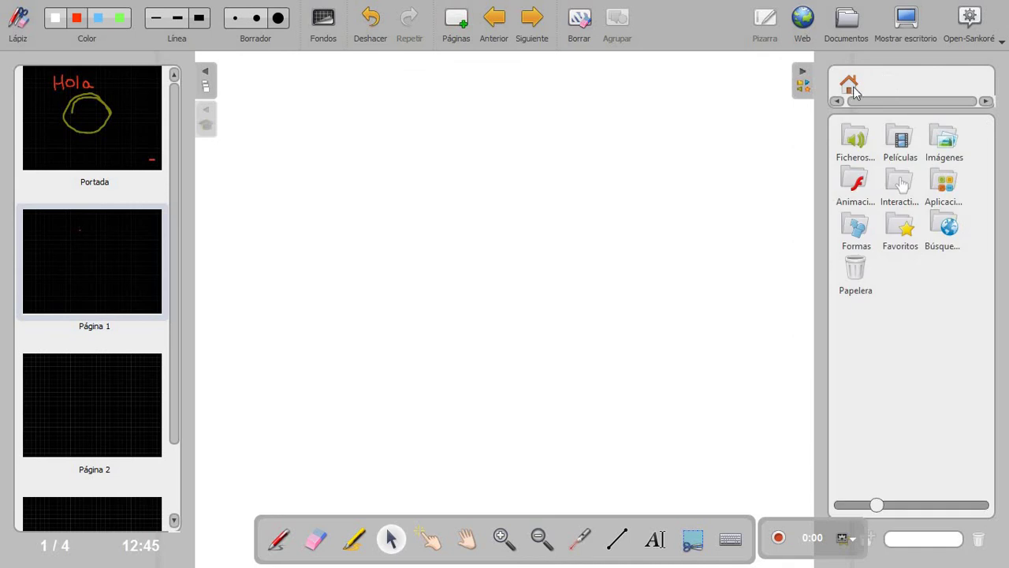
pyautogui.click(901, 186)
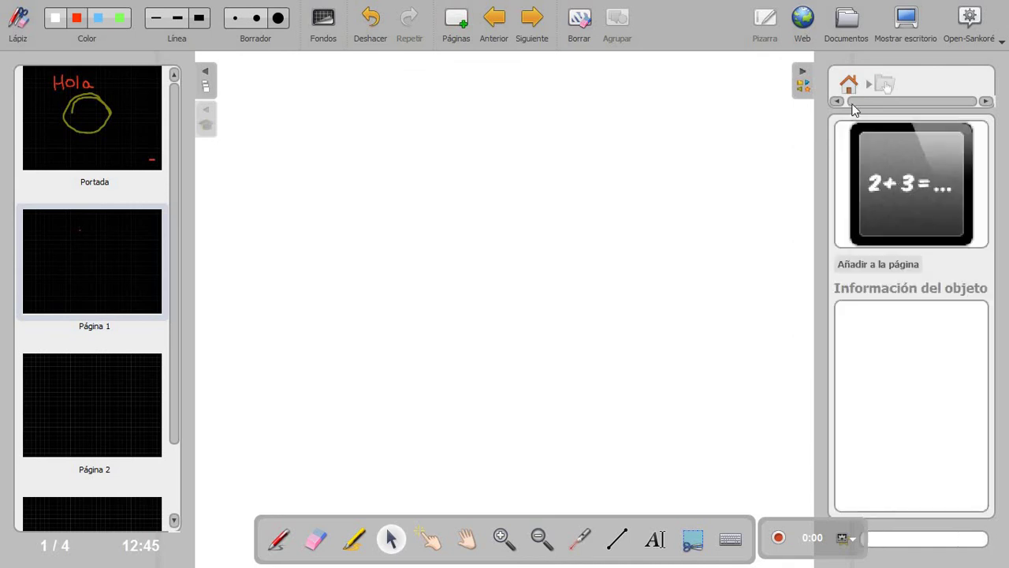
pyautogui.click(850, 83)
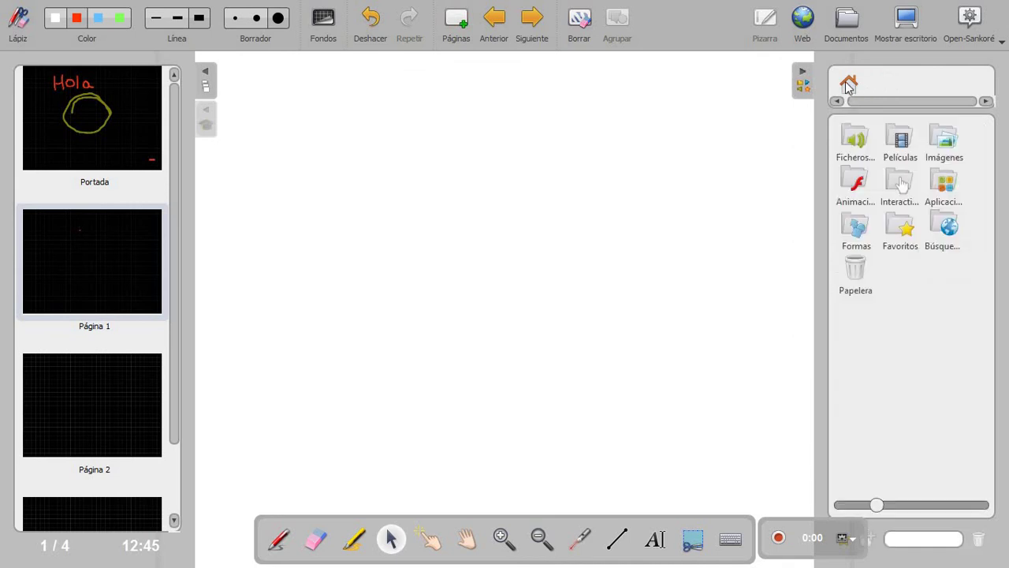
pyautogui.click(859, 190)
pyautogui.click(867, 135)
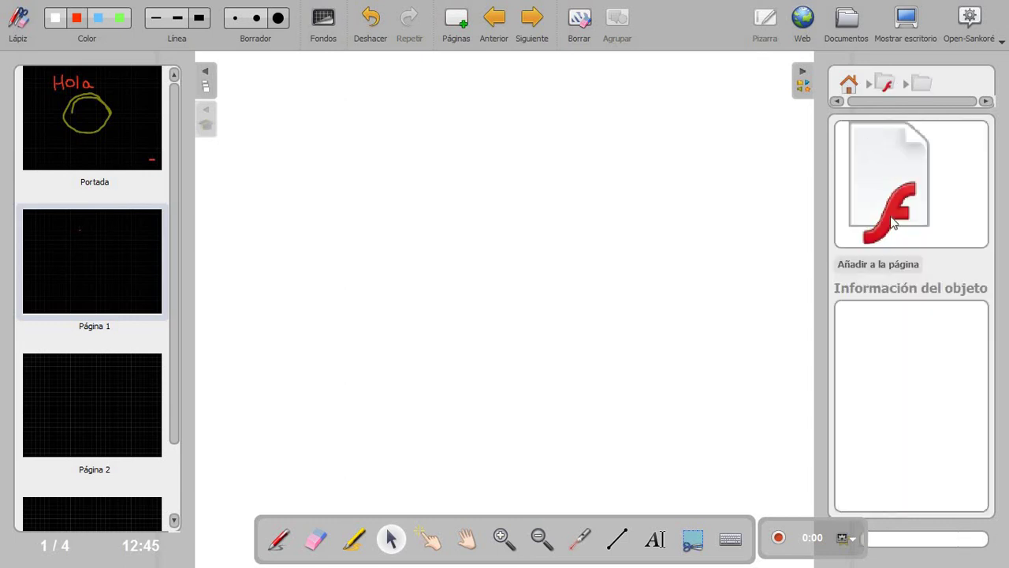
pyautogui.click(874, 265)
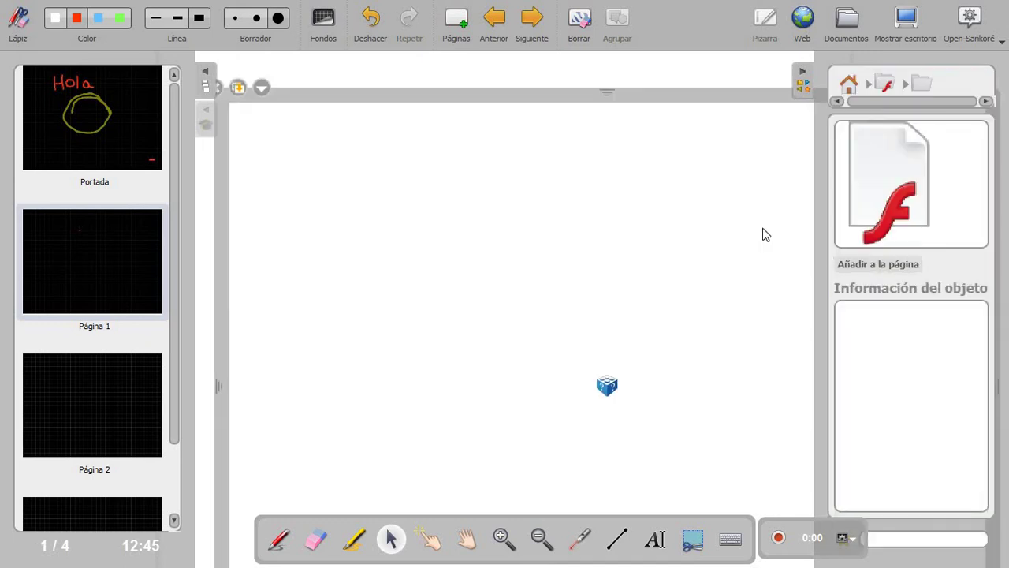